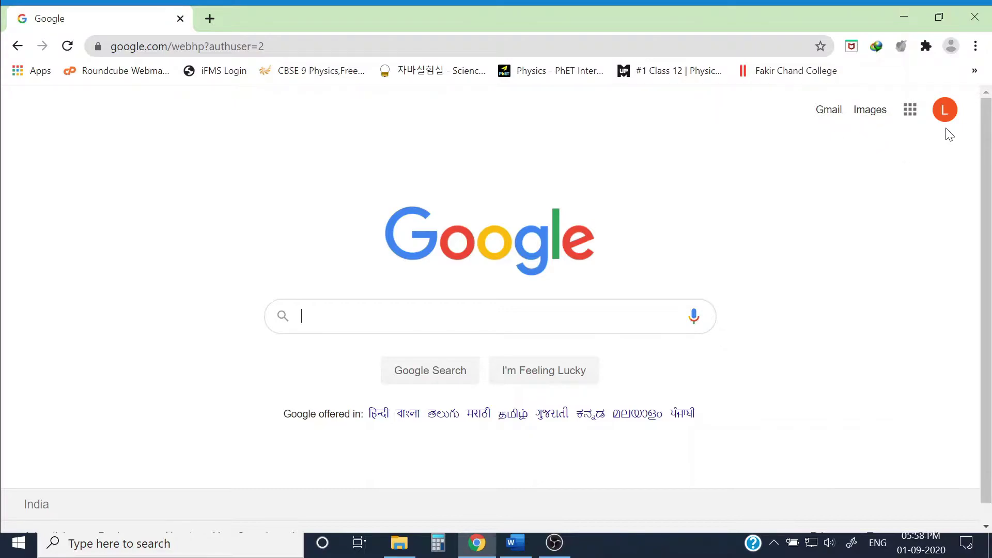
Step: Open Google Sites from the Google apps menu and start a Blank site
left_click(911, 110)
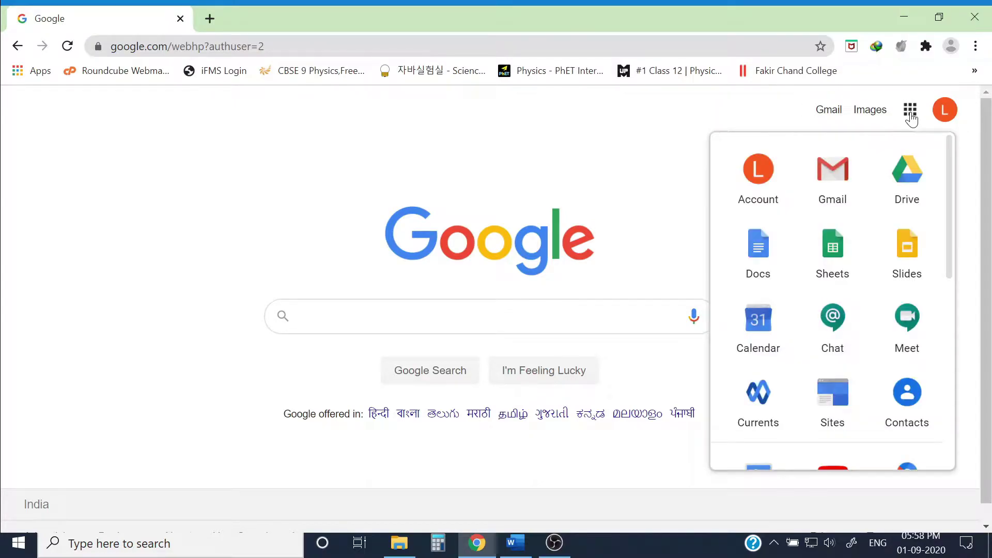
left_click(838, 397)
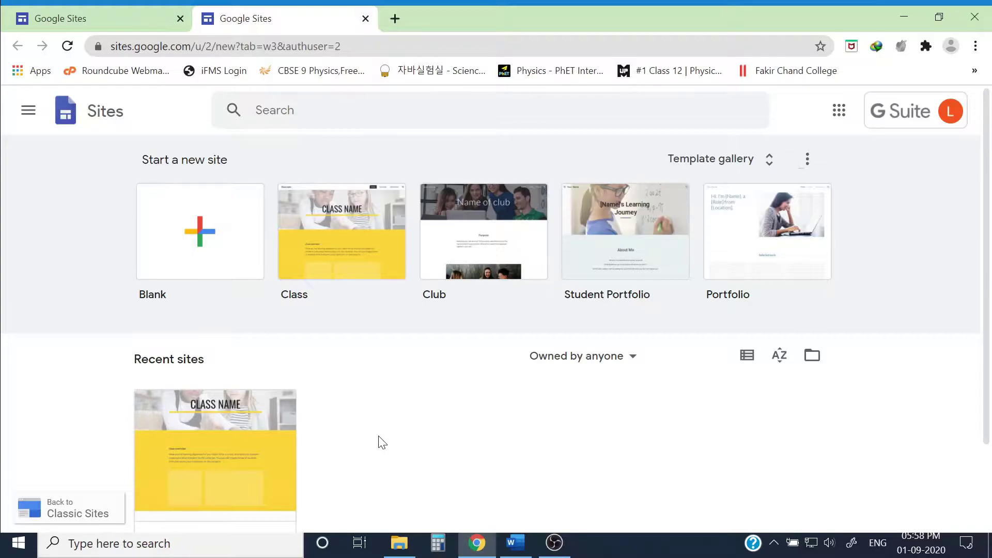
scroll(556, 398, "down", 1)
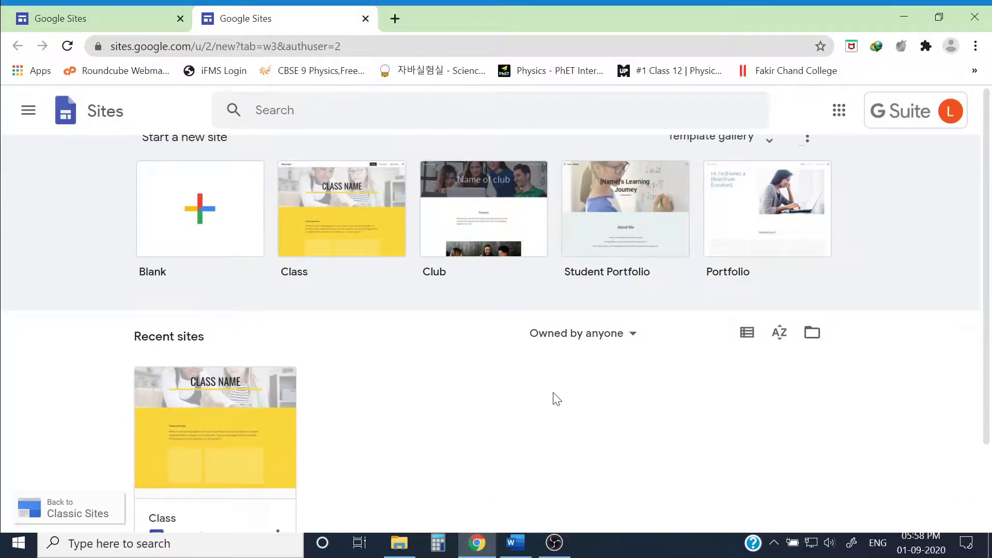
scroll(556, 399, "down", 2)
scroll(580, 367, "up", 3)
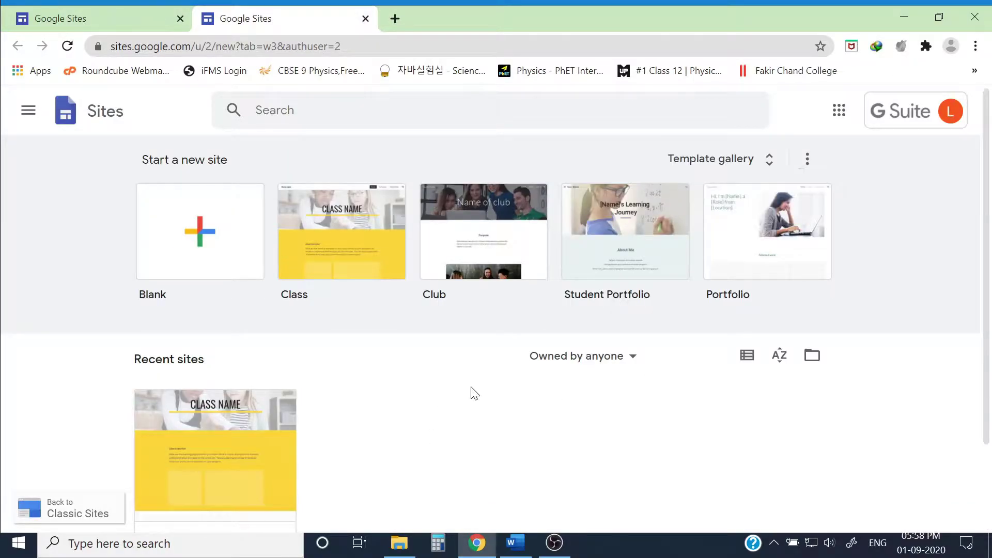
left_click(207, 238)
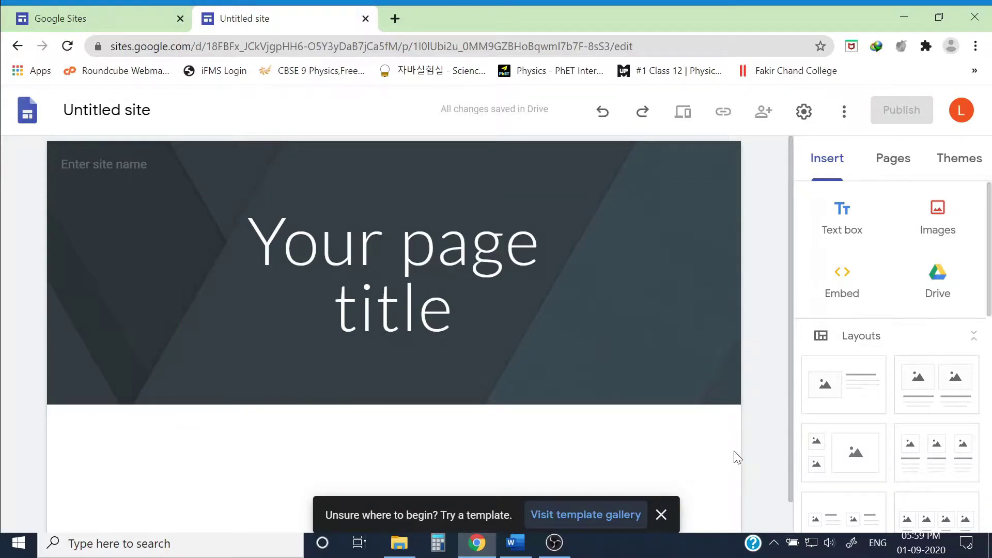
Step: Dismiss the template suggestion and apply the Aristotle theme to the site
left_click(662, 516)
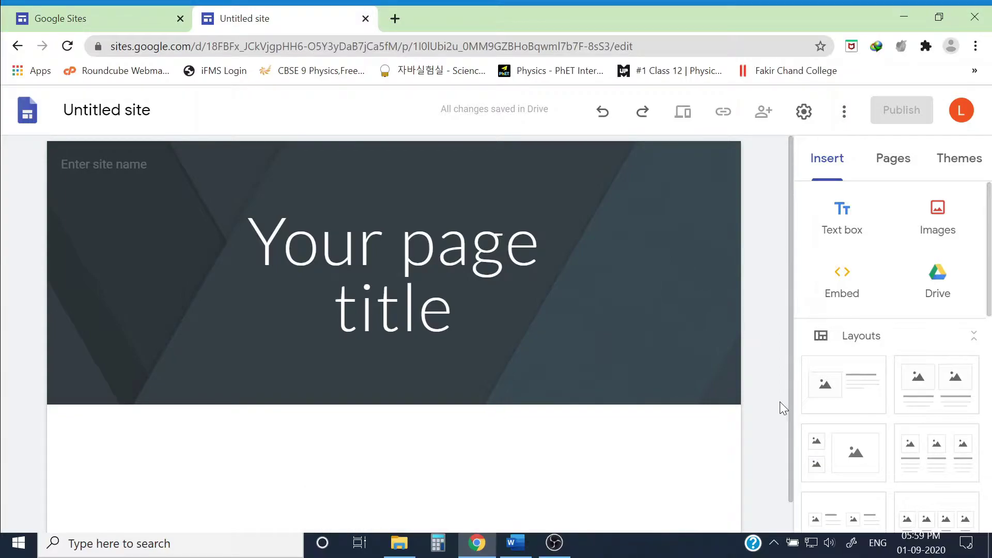
left_click(955, 177)
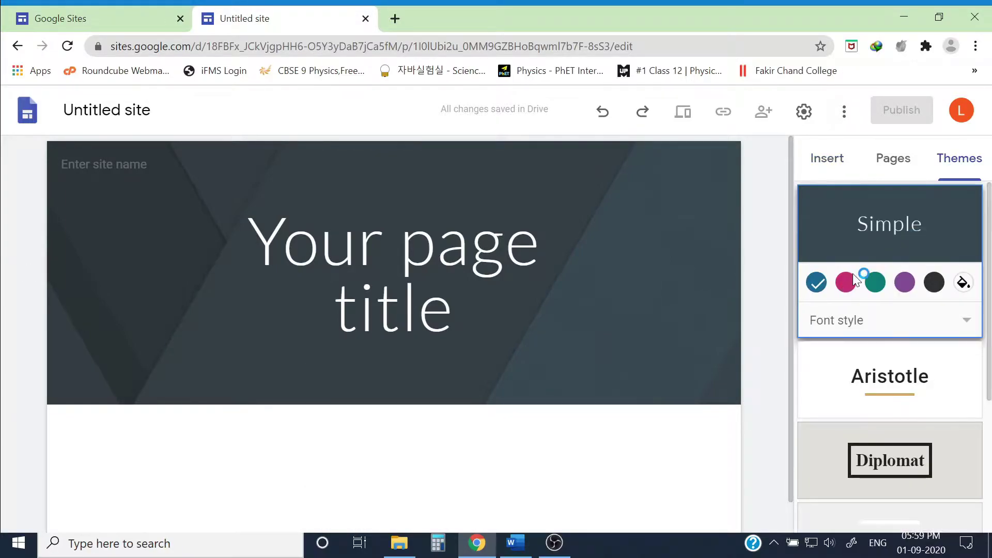
scroll(861, 282, "down", 4)
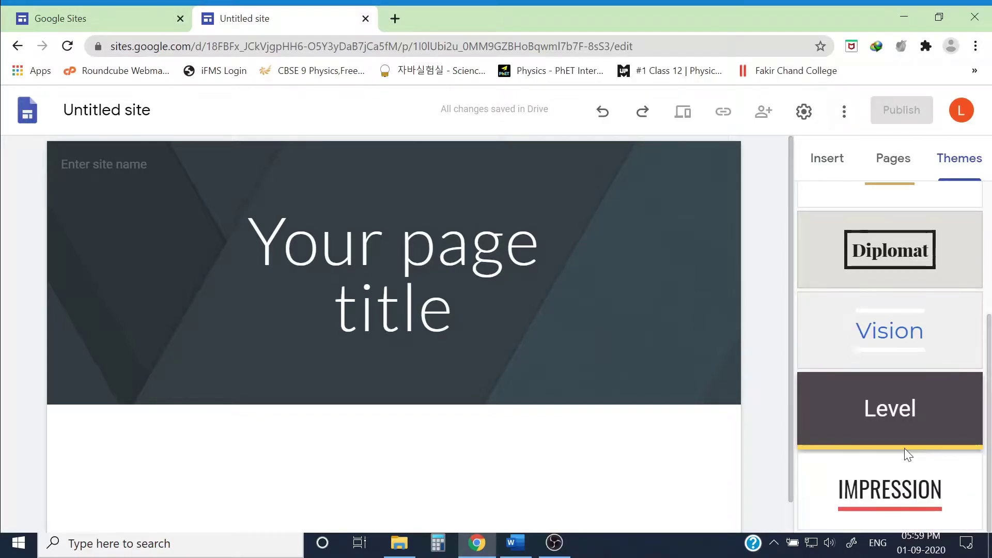
scroll(904, 448, "up", 4)
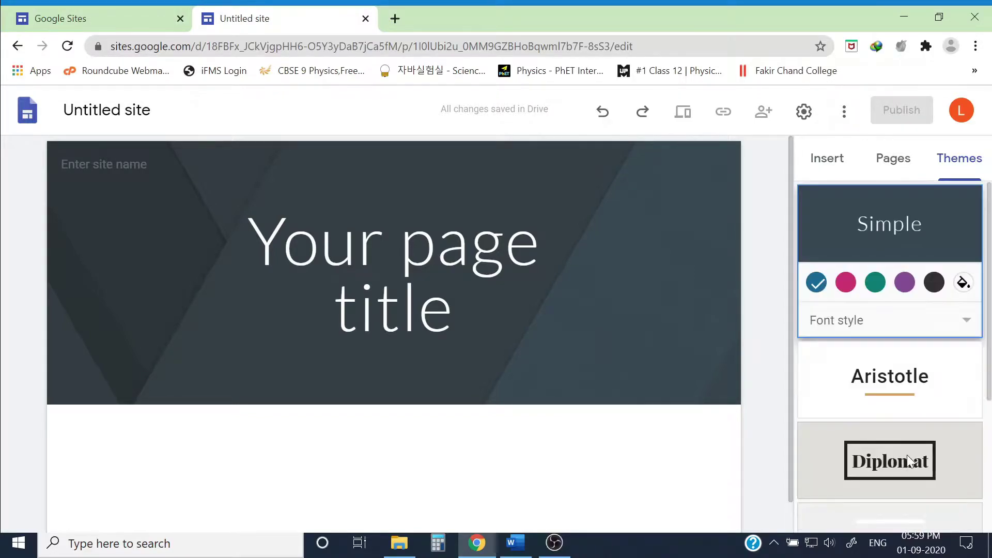
left_click(890, 386)
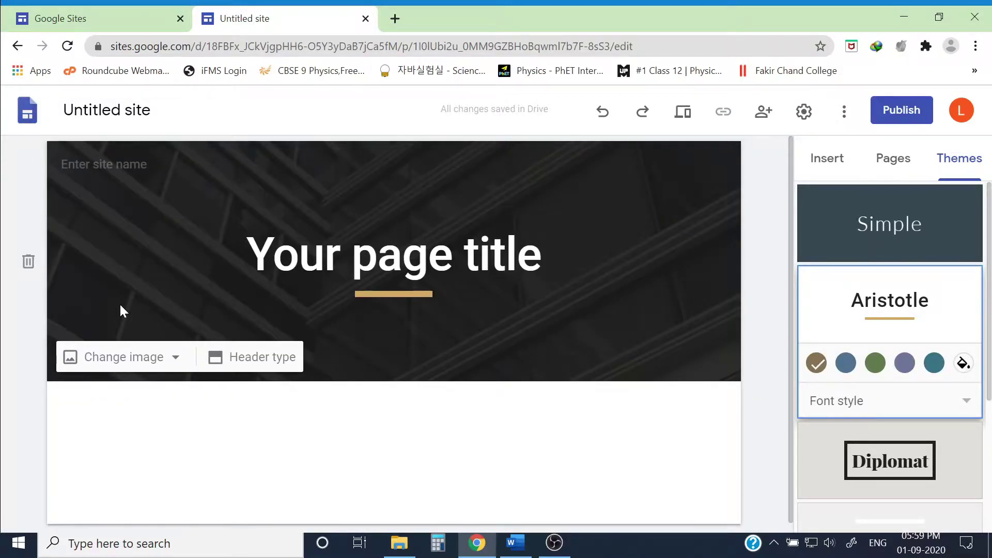
Step: Set the header background to the gallery photo of a notebook, pen and tablet
left_click(108, 364)
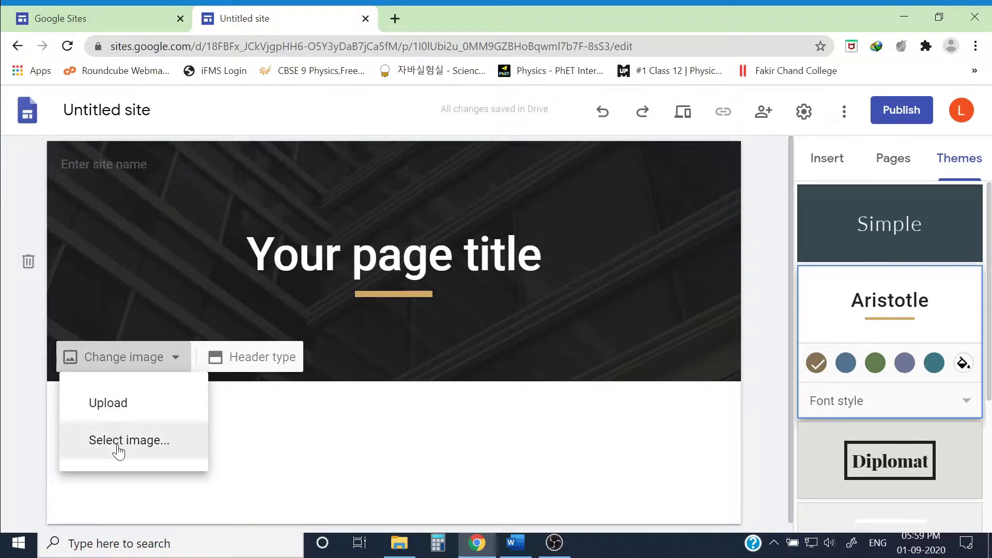
left_click(155, 439)
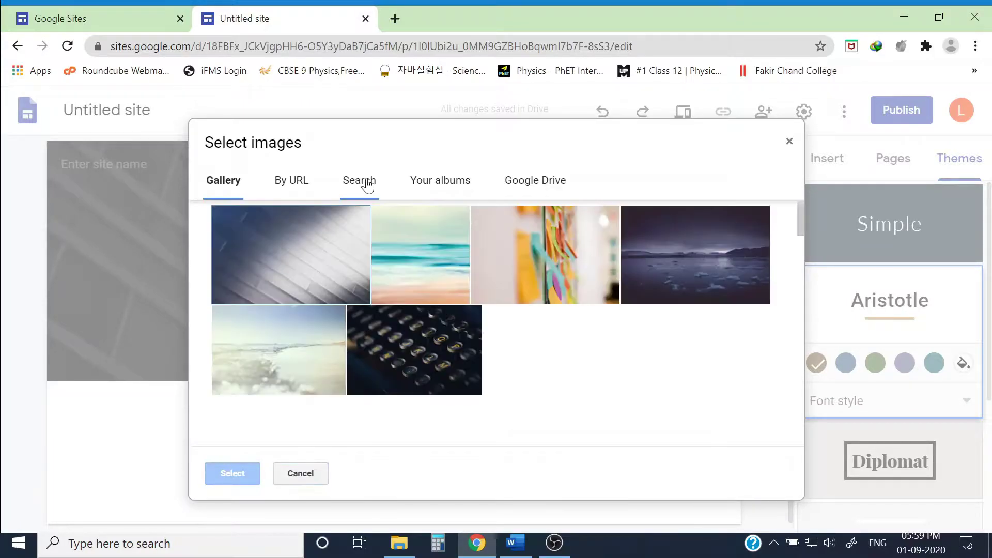
left_click(366, 184)
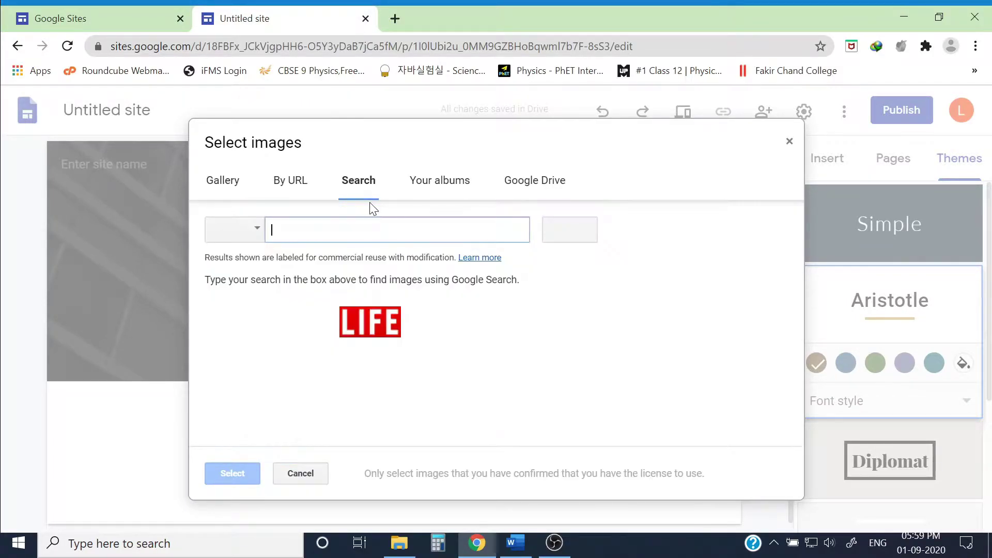
left_click(220, 182)
scroll(460, 332, "down", 4)
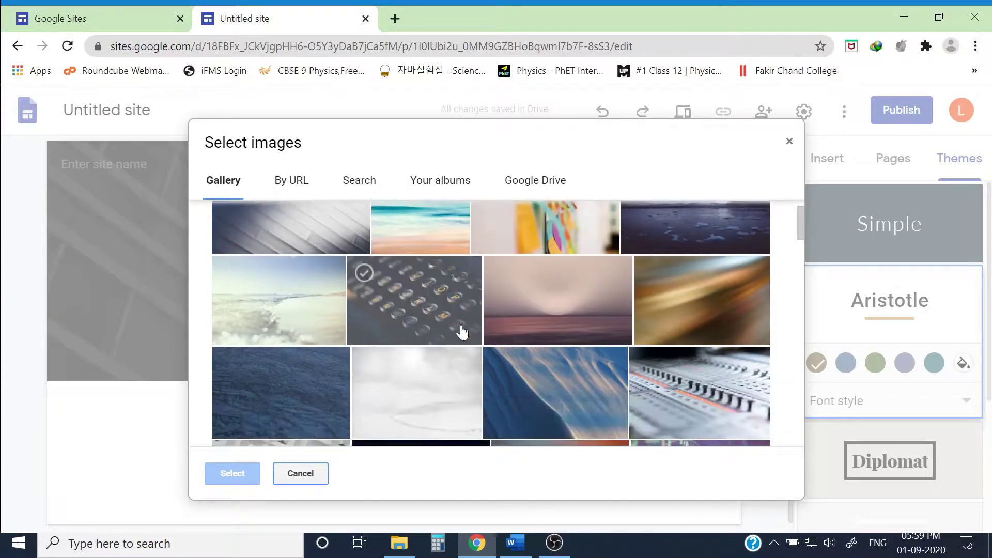
scroll(461, 332, "down", 1)
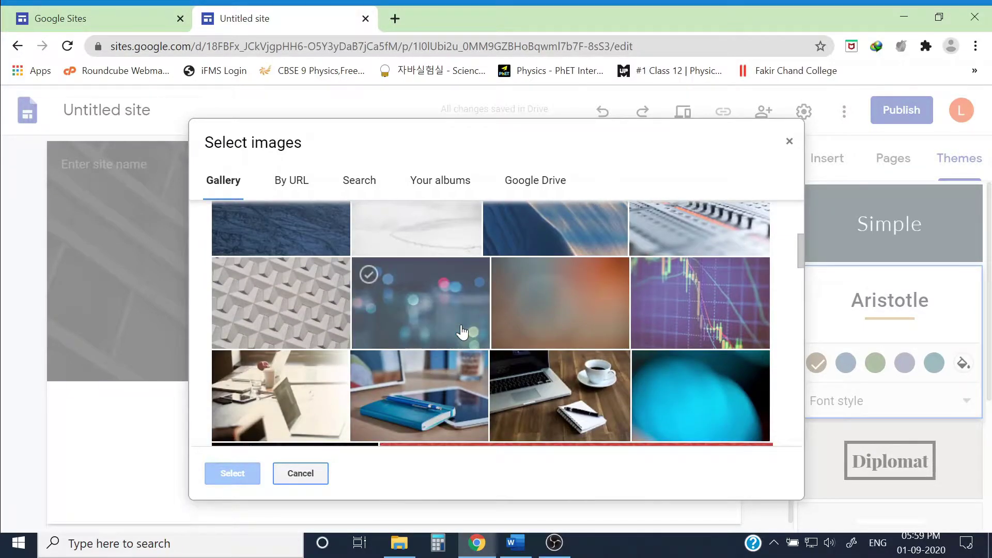
scroll(462, 333, "down", 3)
scroll(462, 332, "up", 2)
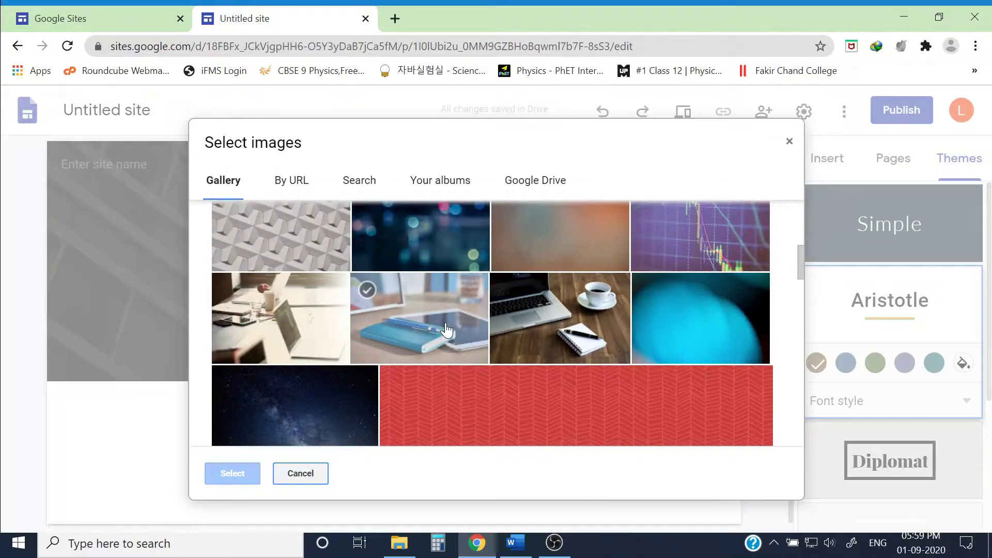
left_click(448, 332)
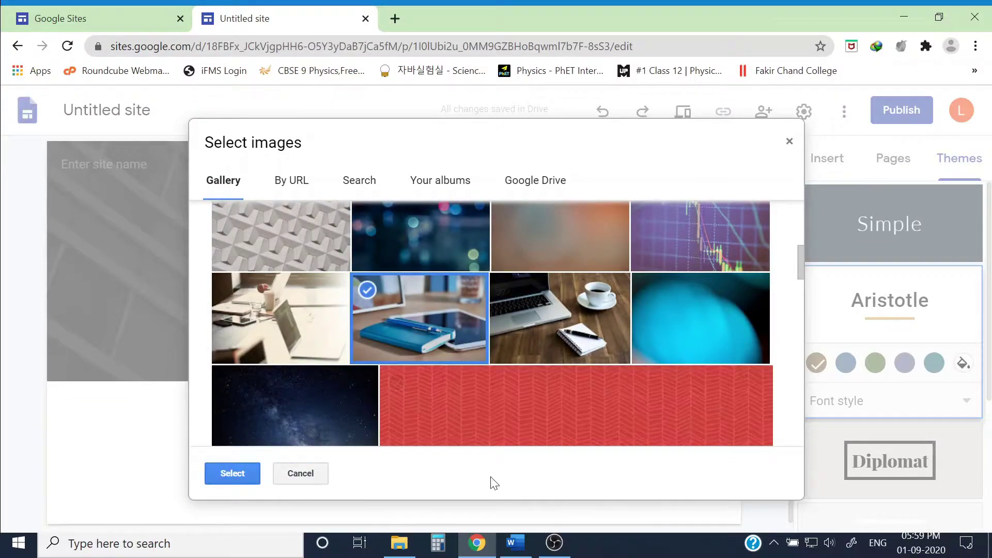
left_click(235, 474)
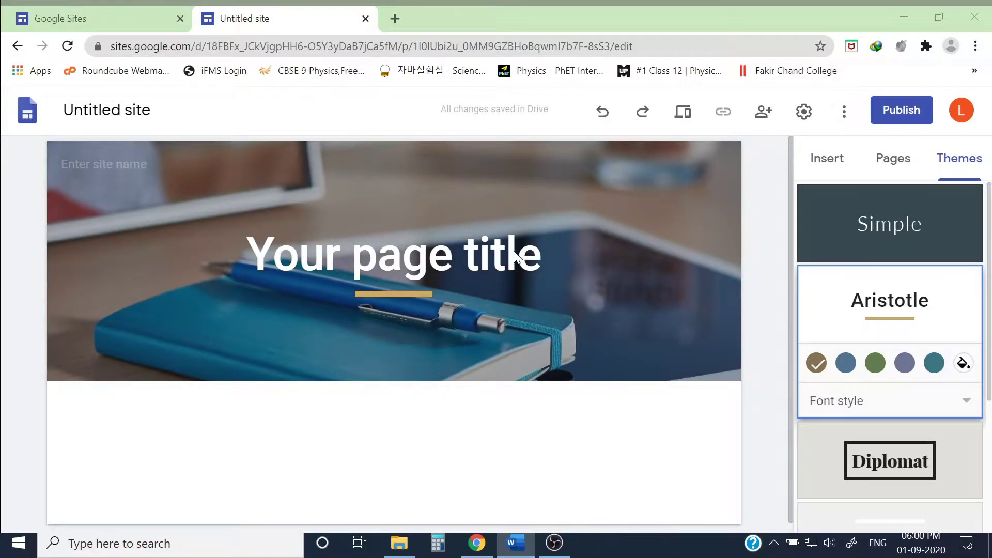
Step: Replace the 'Your page title' placeholder with the pasted webinar title in Heading style
left_click(319, 288)
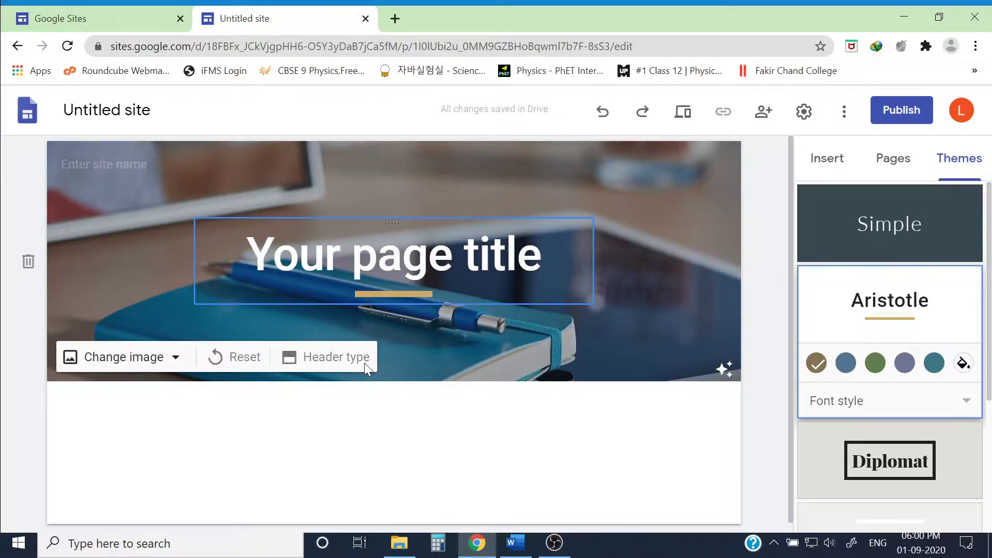
left_click(295, 250)
double_click(287, 256)
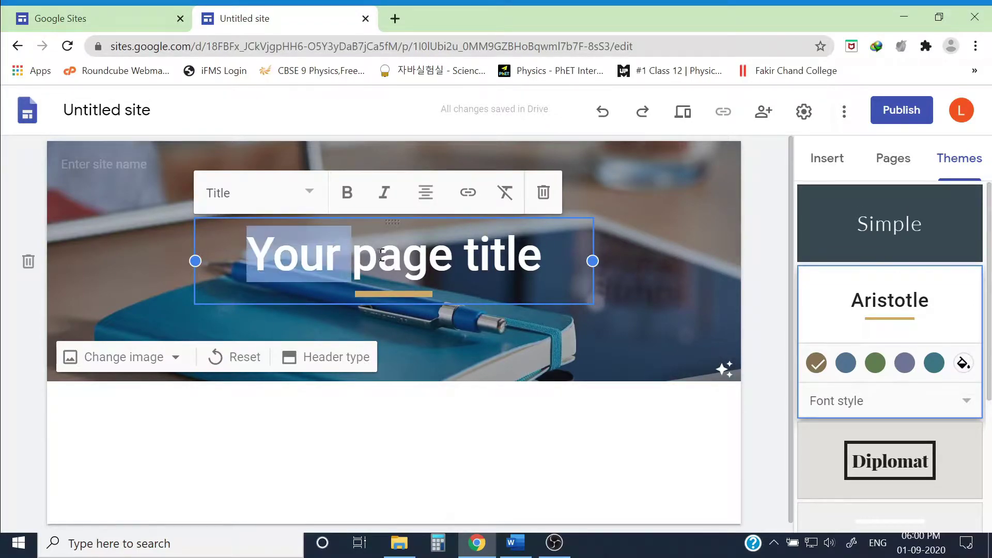
left_click_drag(383, 255, 543, 255)
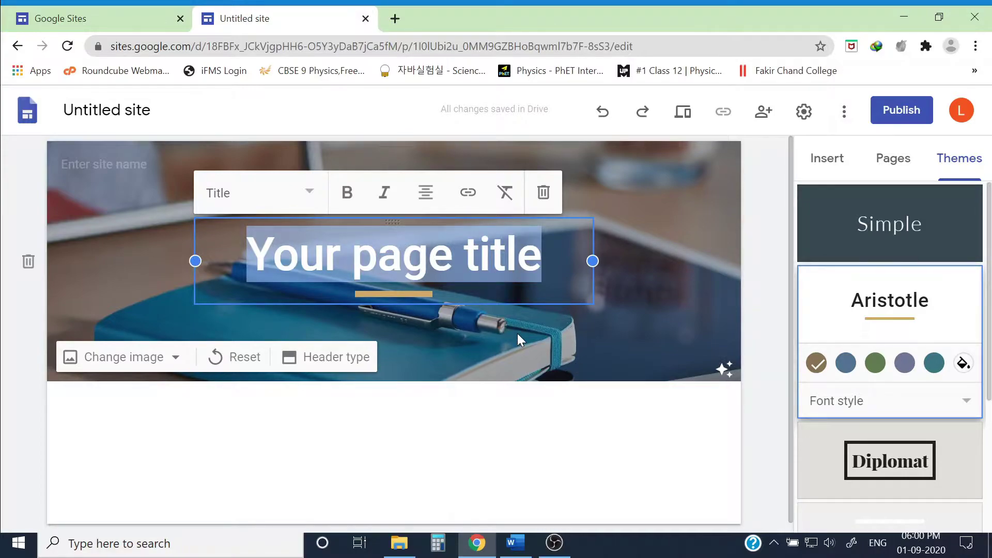
type("College student’s stress during COVID-19 pandemic: Strategies to overcome it and Pandemic Pedagogy")
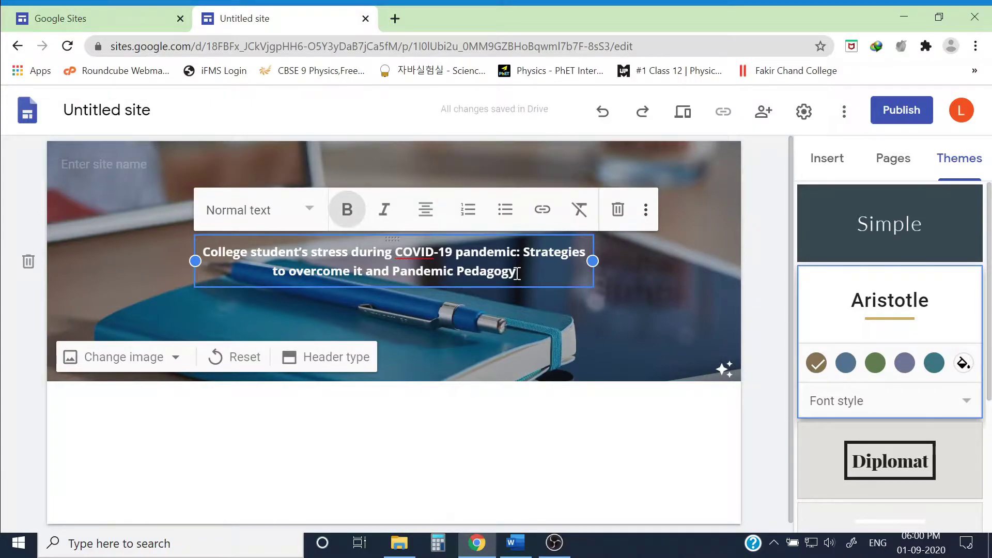
left_click_drag(518, 273, 202, 252)
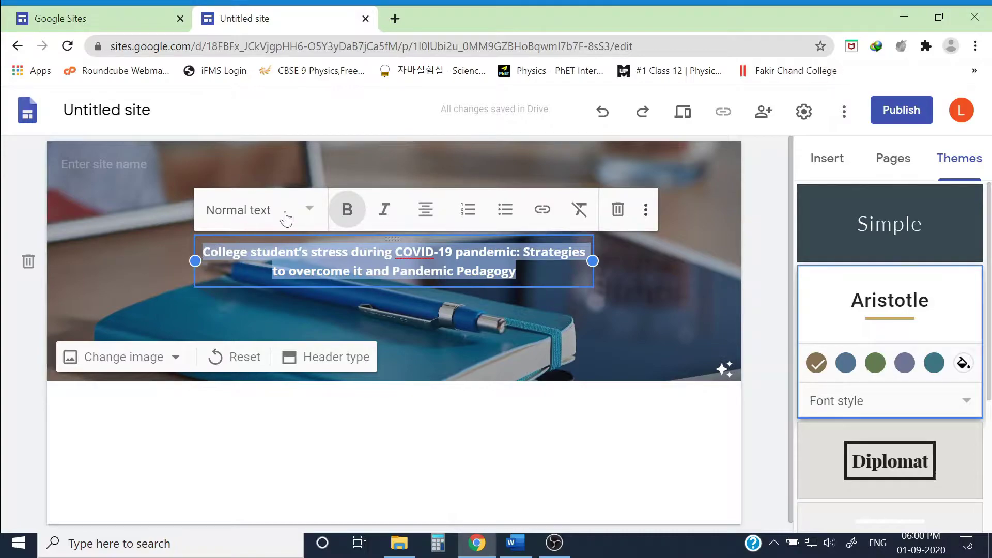
left_click(309, 212)
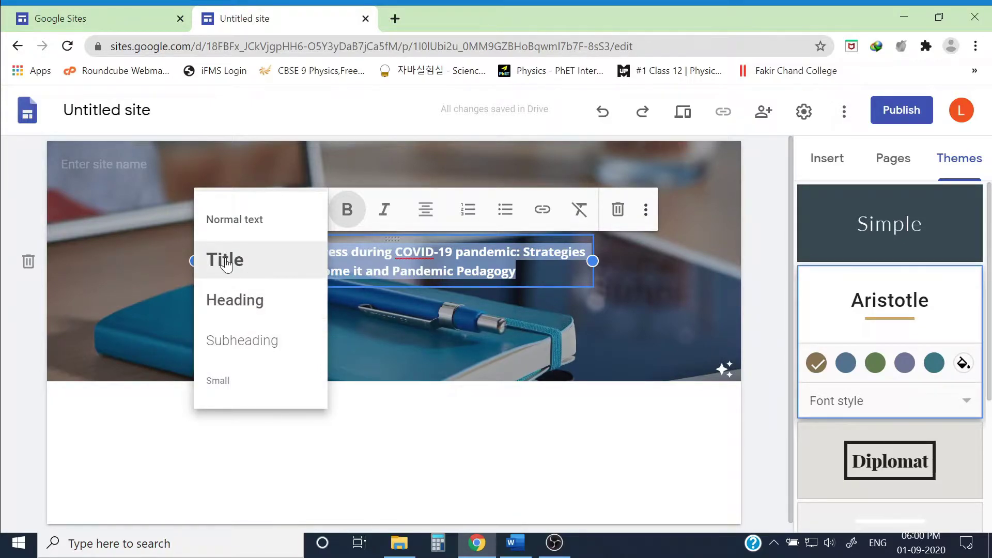
left_click(239, 307)
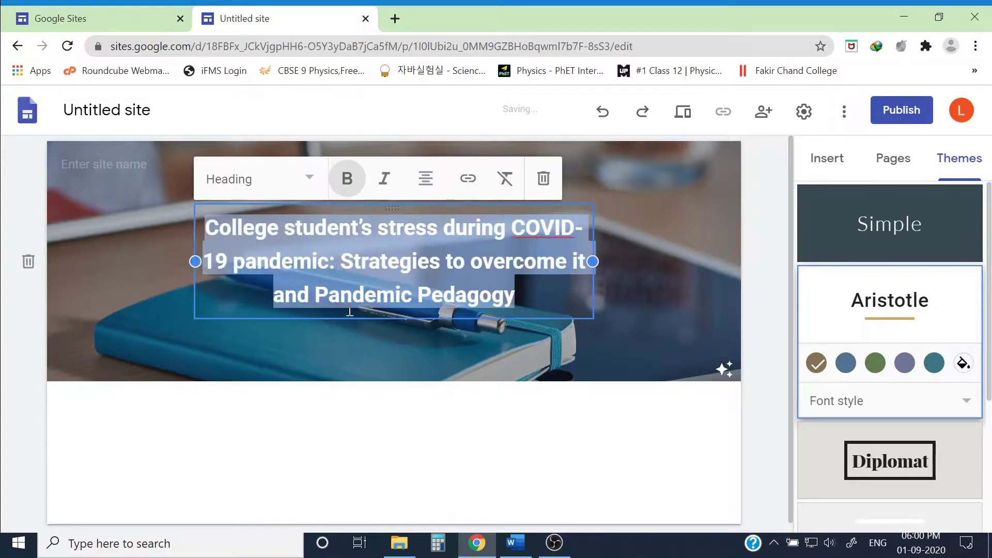
Step: Widen the title box to fit two lines and centre the restyled webinar title
left_click_drag(192, 262, 92, 261)
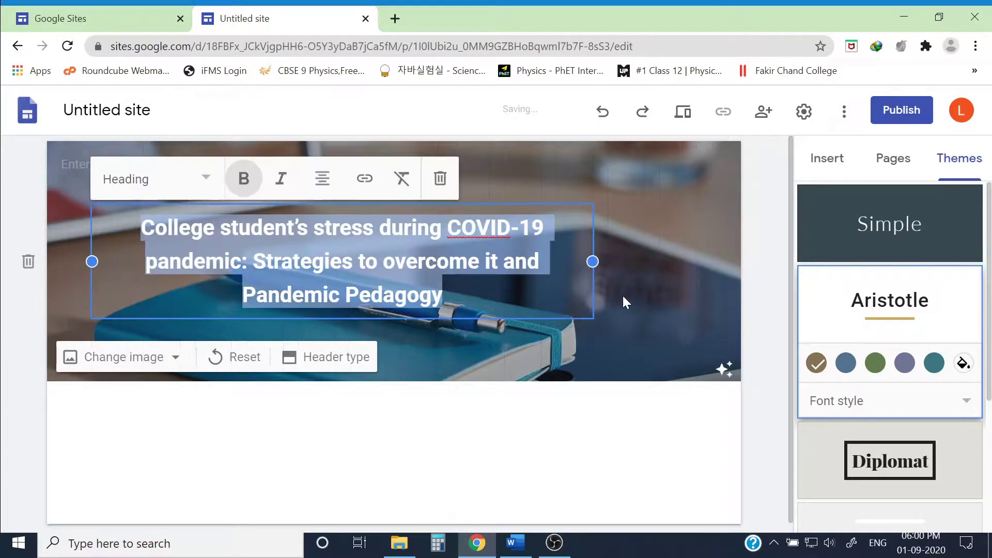
left_click_drag(594, 261, 742, 255)
left_click(643, 274)
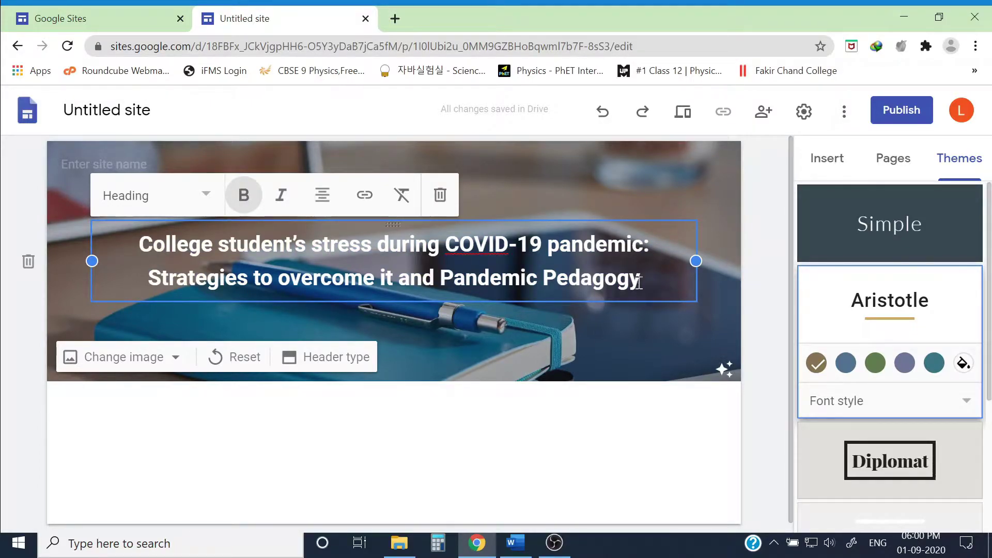
left_click_drag(639, 281, 120, 244)
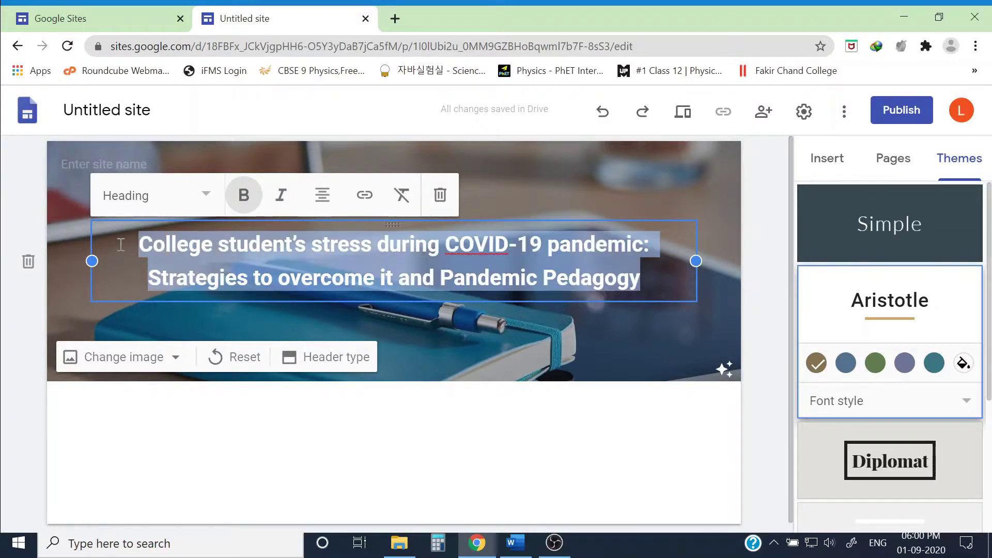
left_click(197, 198)
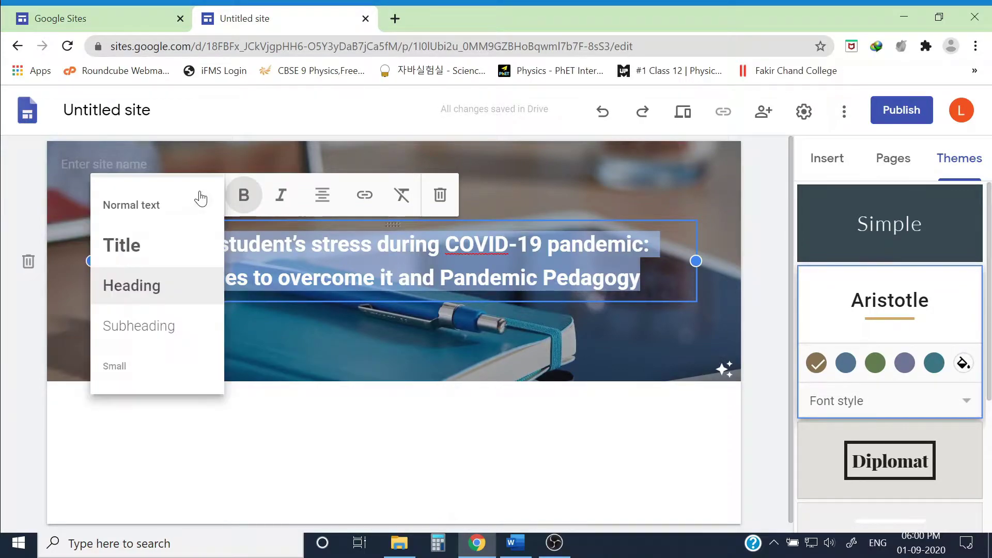
left_click(133, 245)
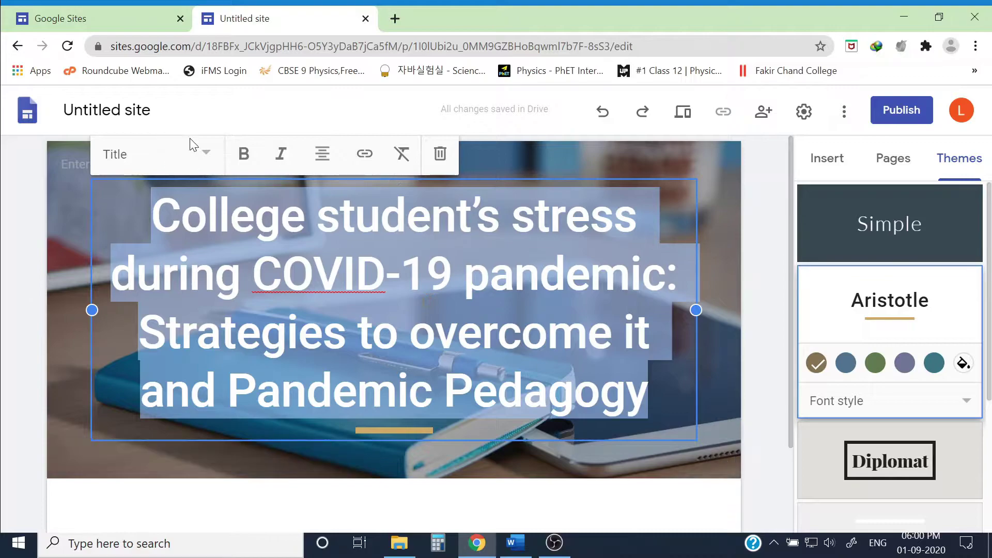
left_click(205, 153)
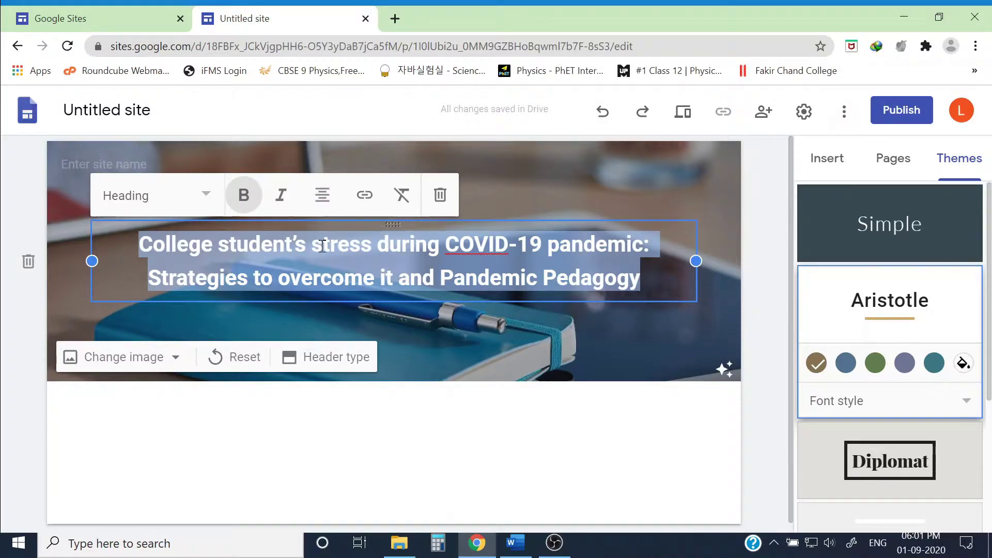
left_click(323, 199)
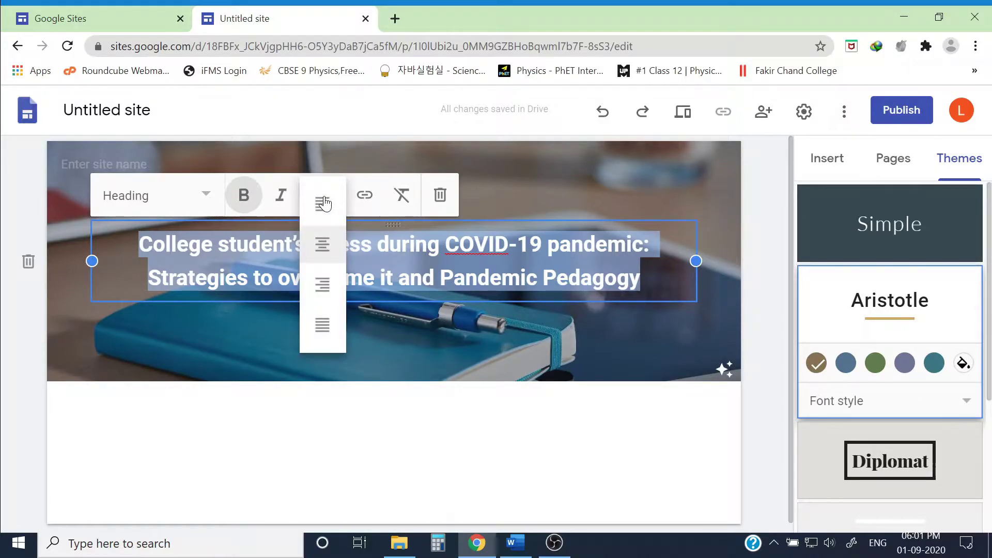
left_click(321, 251)
left_click(757, 273)
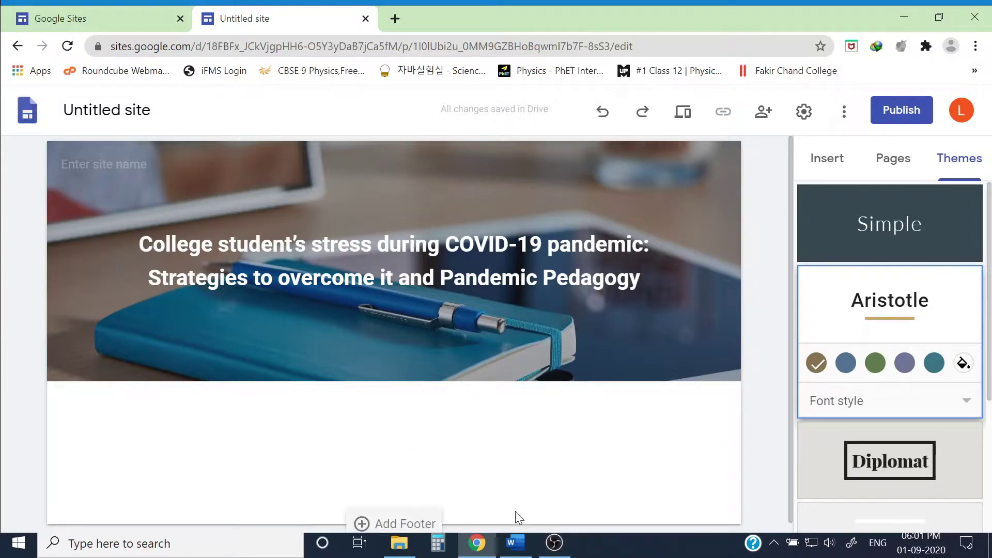
Step: Add 'DATE: 08.09.2020 TIME: 3PM to 6PM' under the title as a bold Subheading
left_click(516, 547)
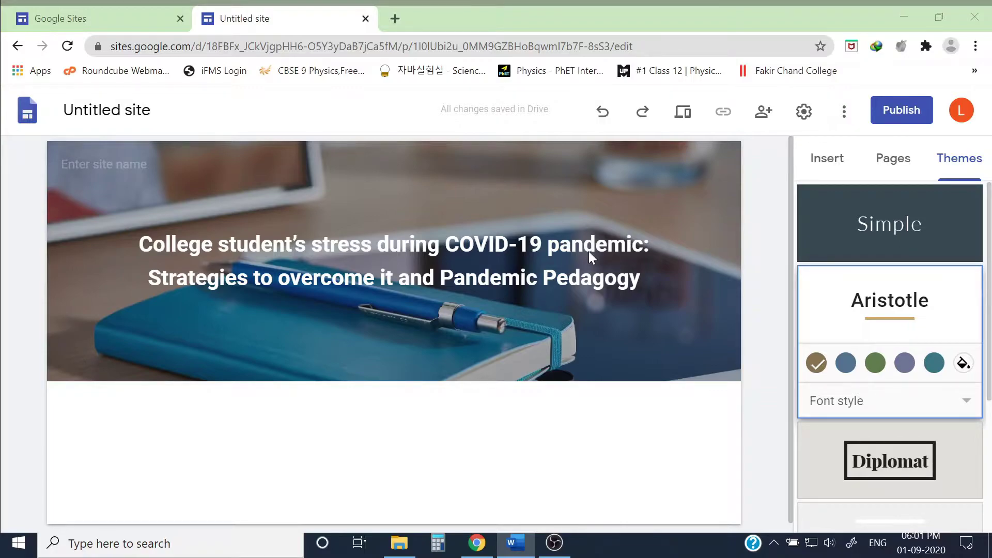
left_click(407, 324)
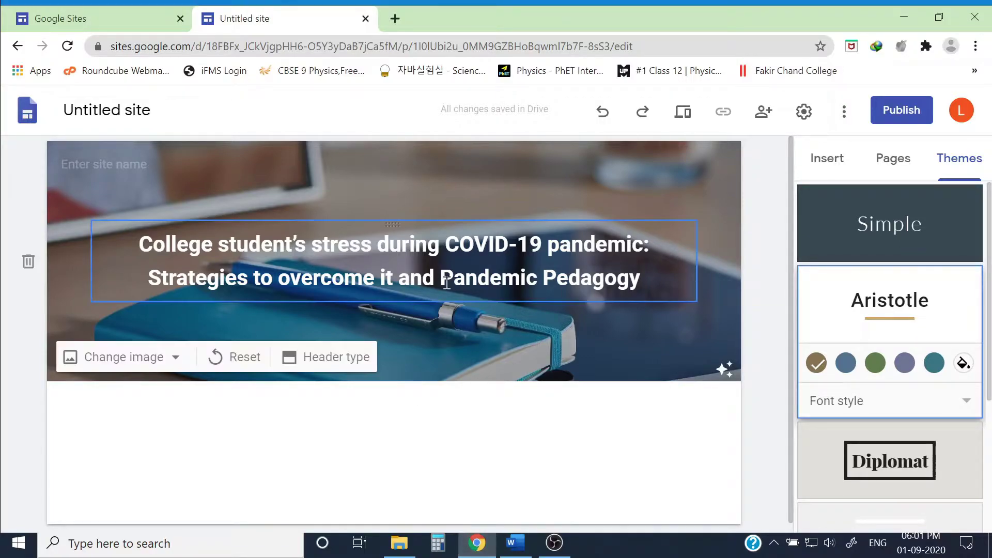
left_click(650, 280)
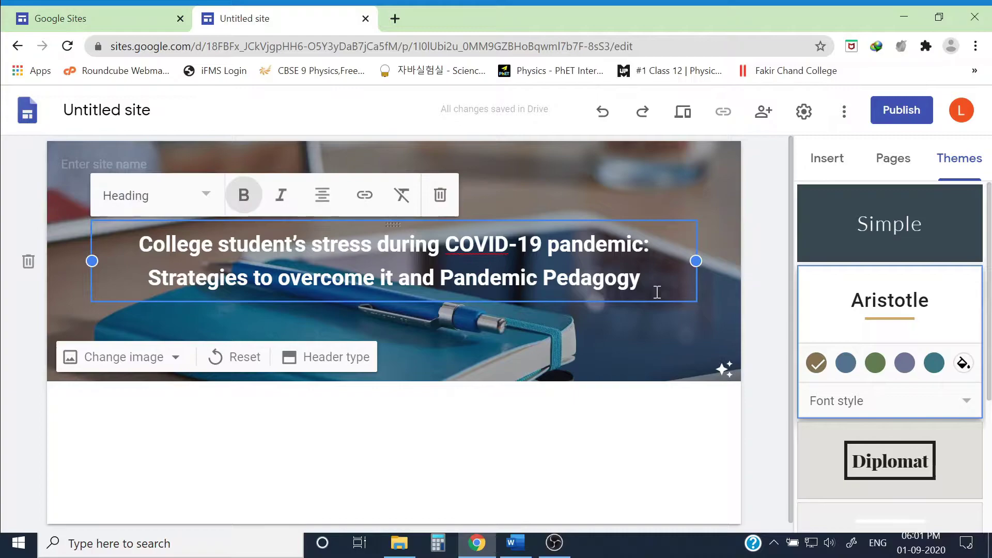
key("Return")
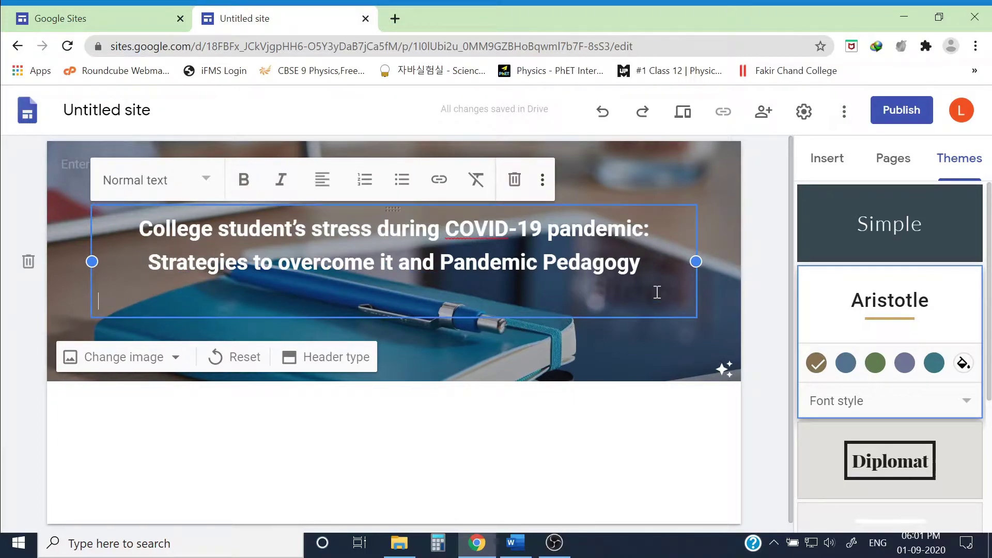
type("DATE: 08.09.2020    TIME: 3PM to 6PM")
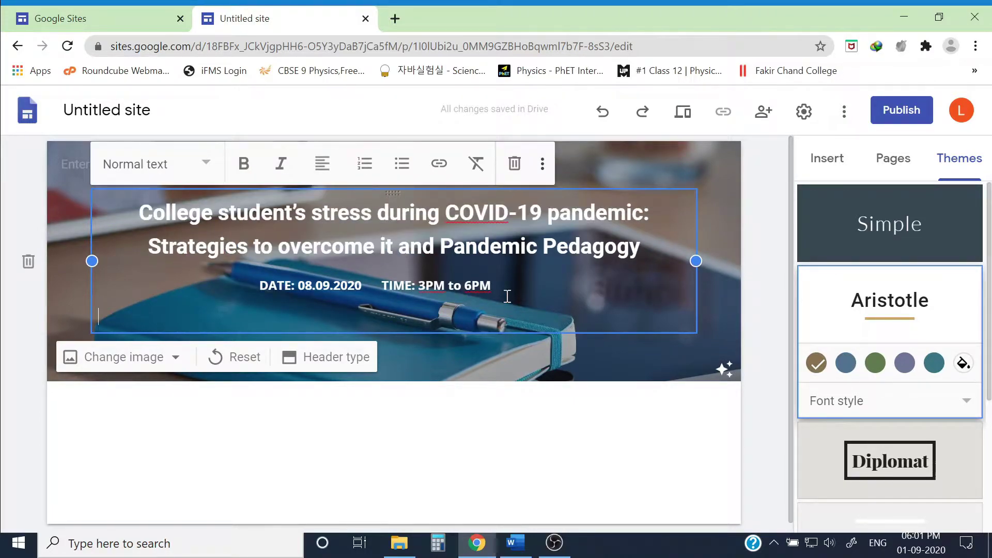
key("ctrl+b")
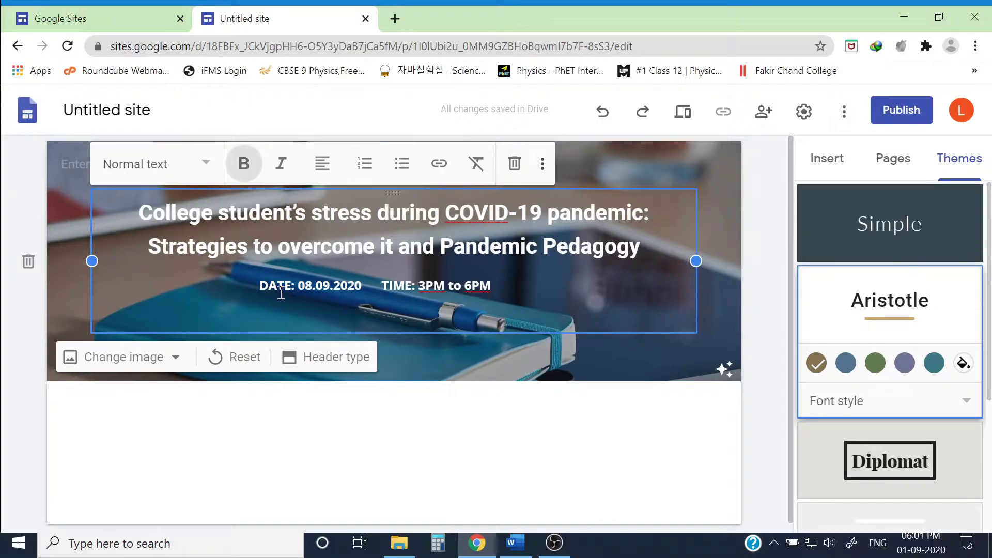
triple_click(330, 299)
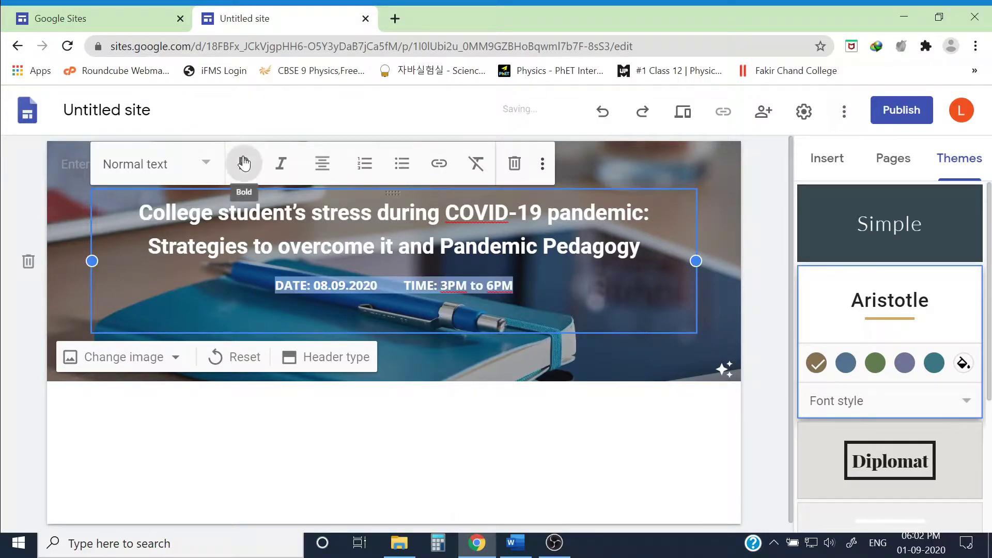
left_click(206, 173)
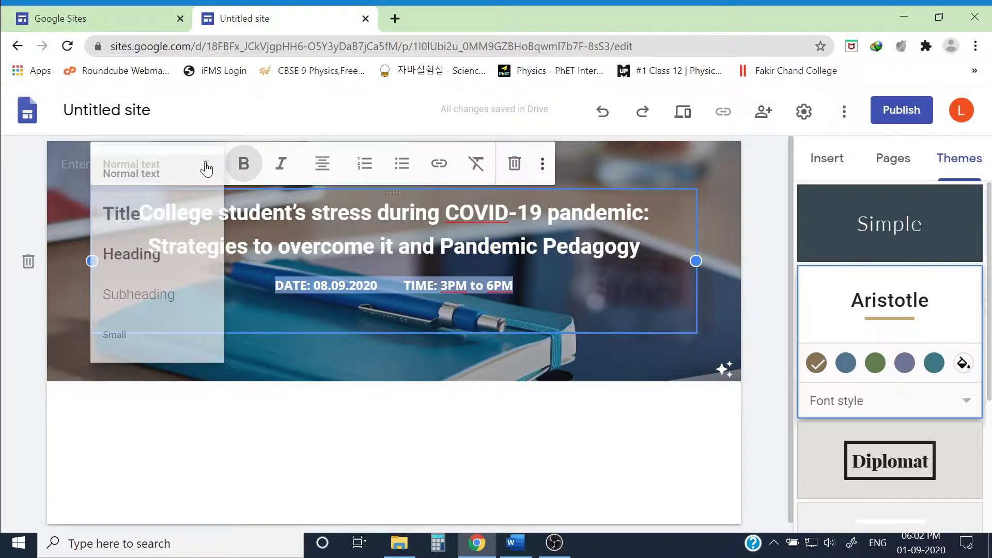
left_click(150, 300)
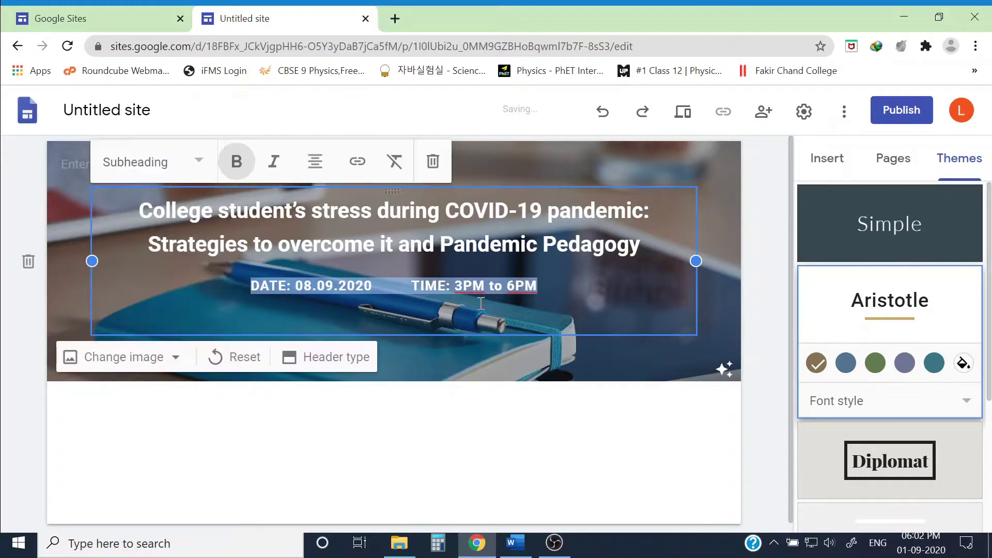
left_click(754, 261)
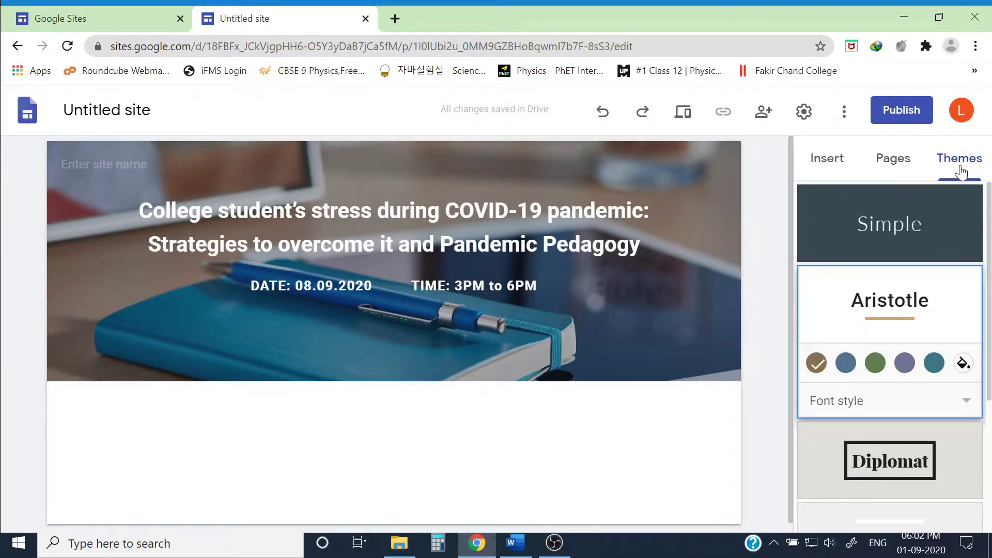
Step: Show the Insert panel in the sidebar after briefly viewing the Pages list
left_click(825, 164)
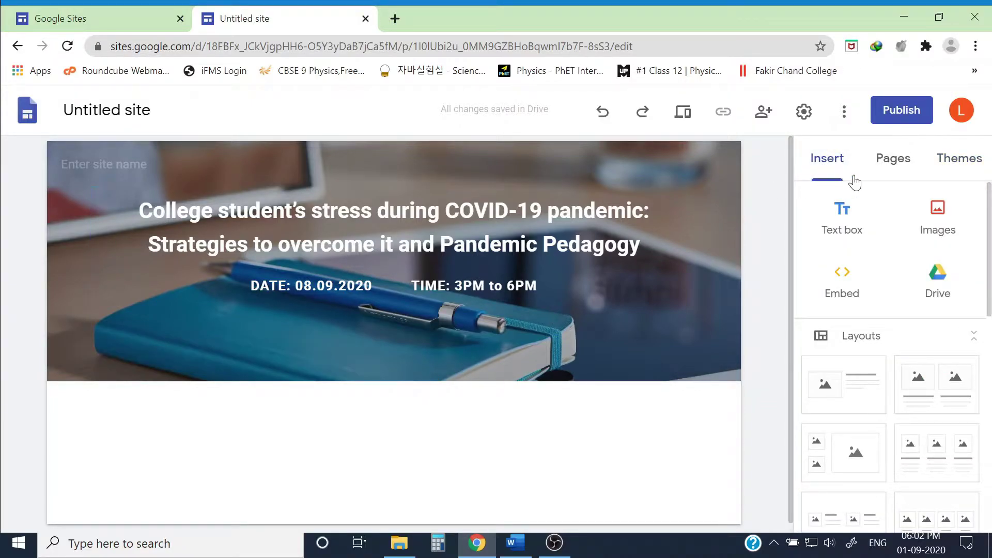
left_click(898, 165)
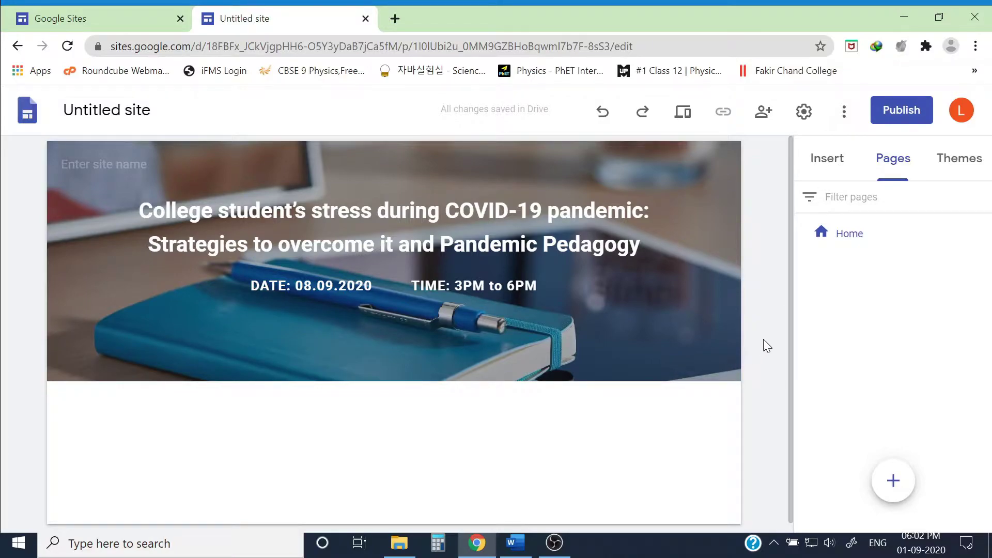
left_click(837, 164)
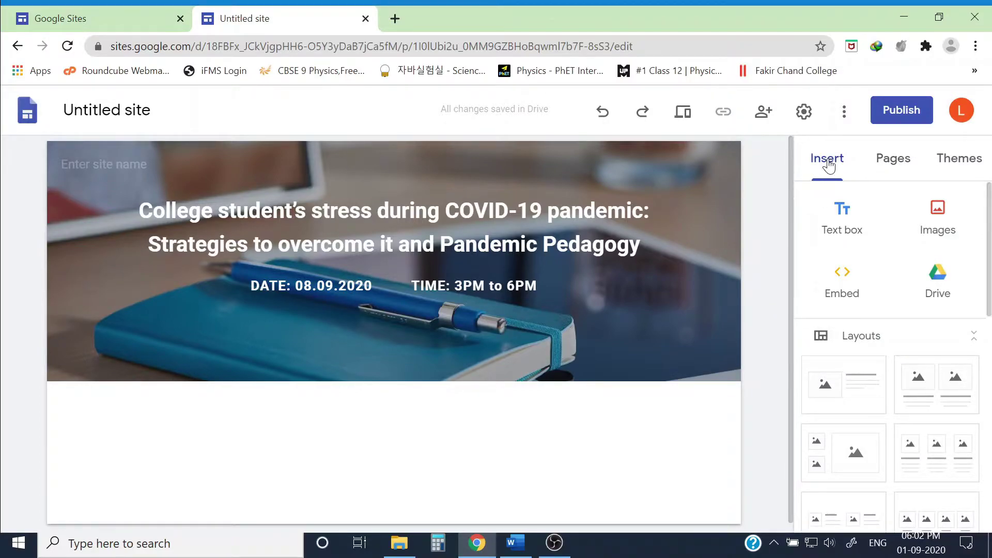
Step: Insert a text box with the three organizer lines in Heading style, removing the colon after 'Organized by'
left_click(849, 216)
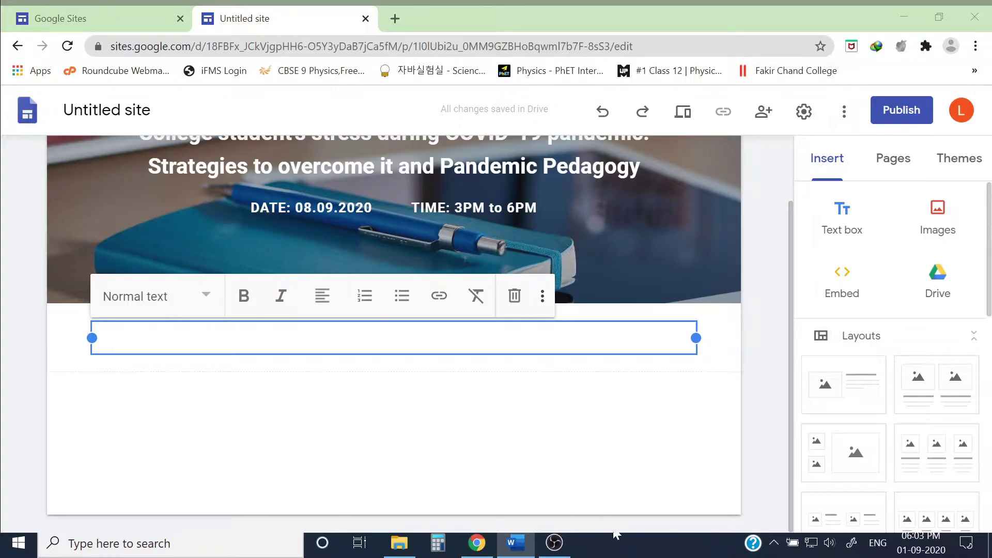
left_click(325, 382)
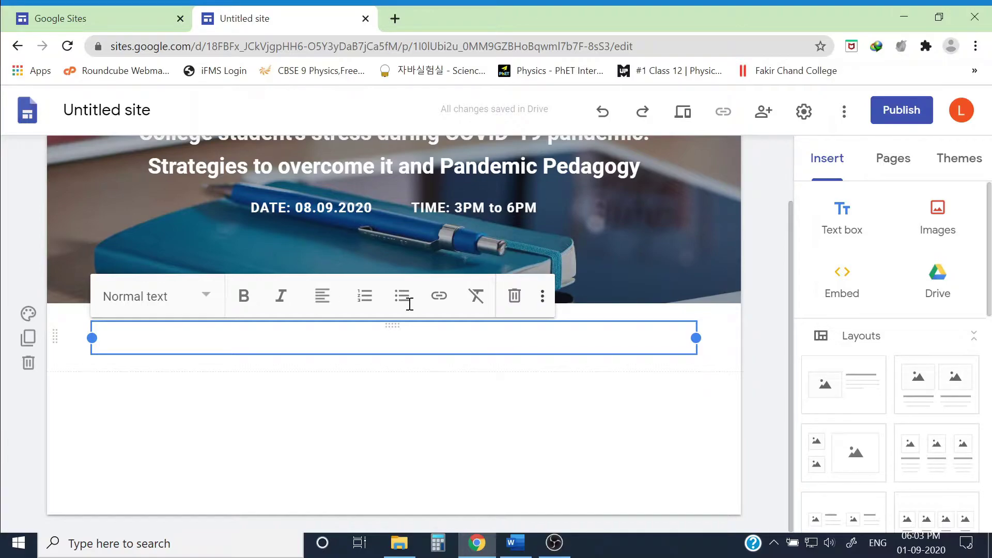
type("Organized by: Department of Education in collaboration with IQAC, Fakir Chand College, Diamond Harbour")
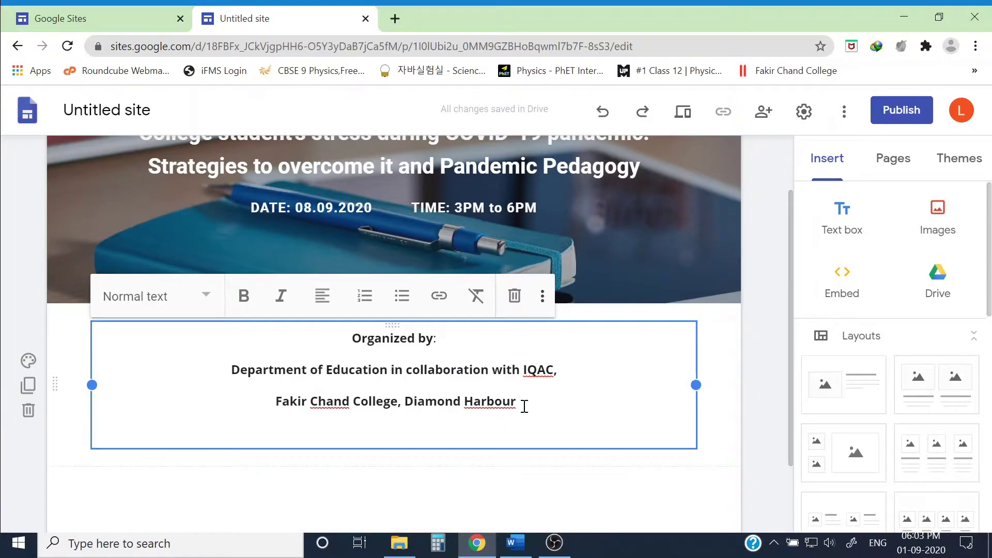
left_click_drag(523, 404, 303, 332)
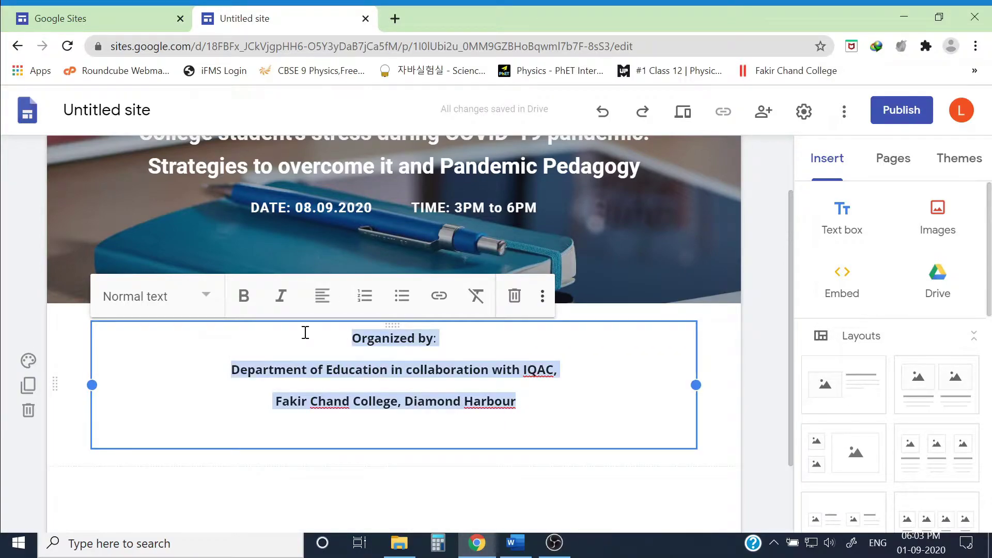
left_click(155, 295)
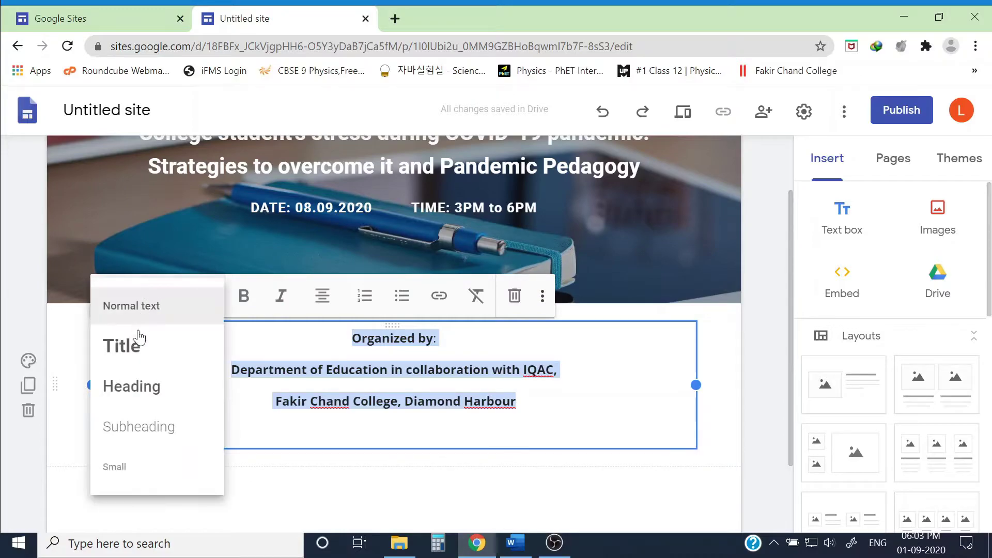
left_click(138, 389)
left_click(777, 412)
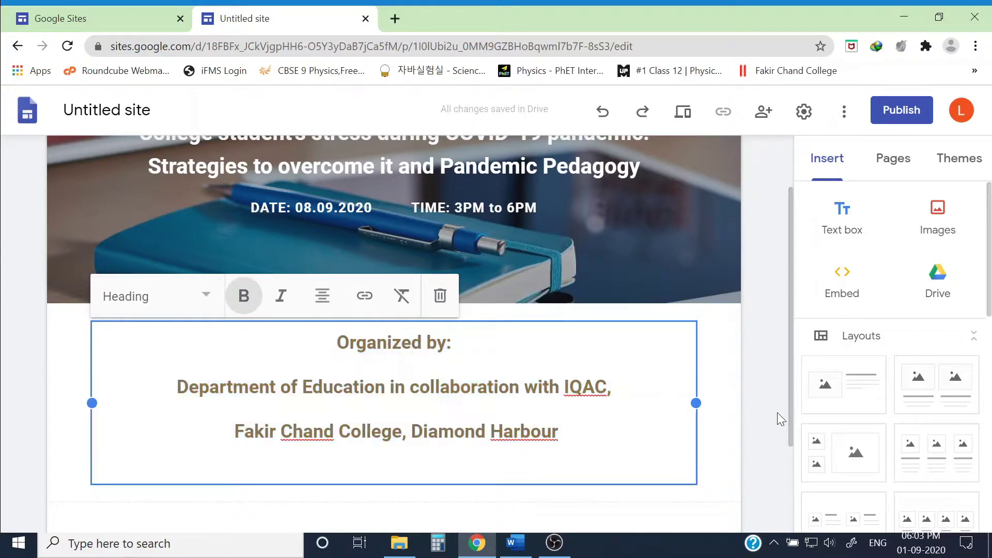
left_click(462, 343)
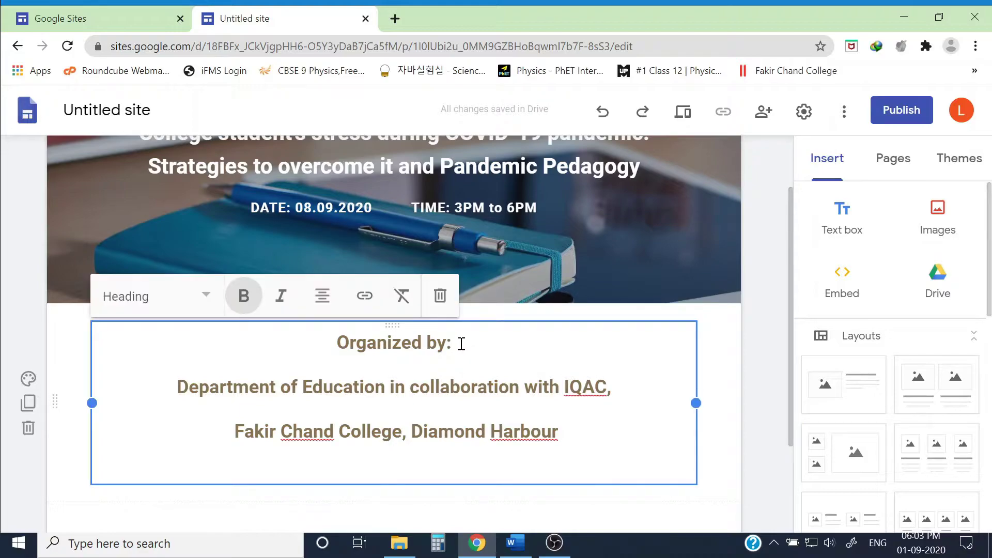
key("BackSpace")
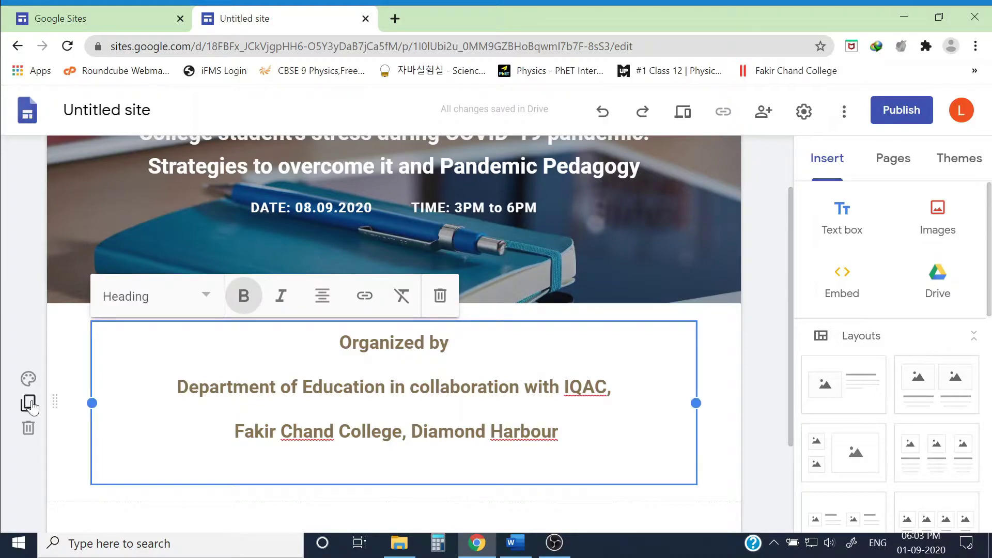
left_click(28, 379)
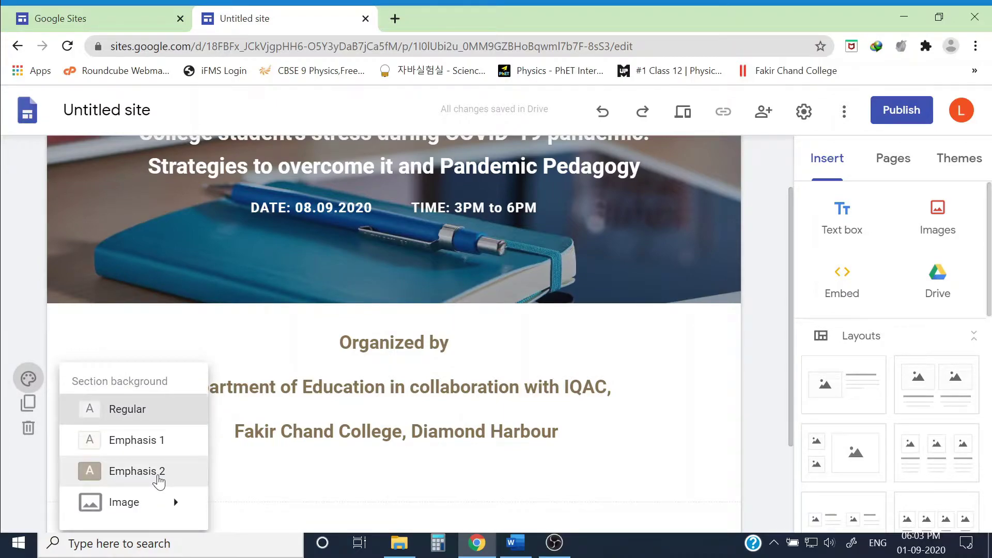
Step: Give the organizer section the Emphasis 2 background and close the quick insert menu below it
left_click(159, 471)
scroll(29, 400, "down", 1)
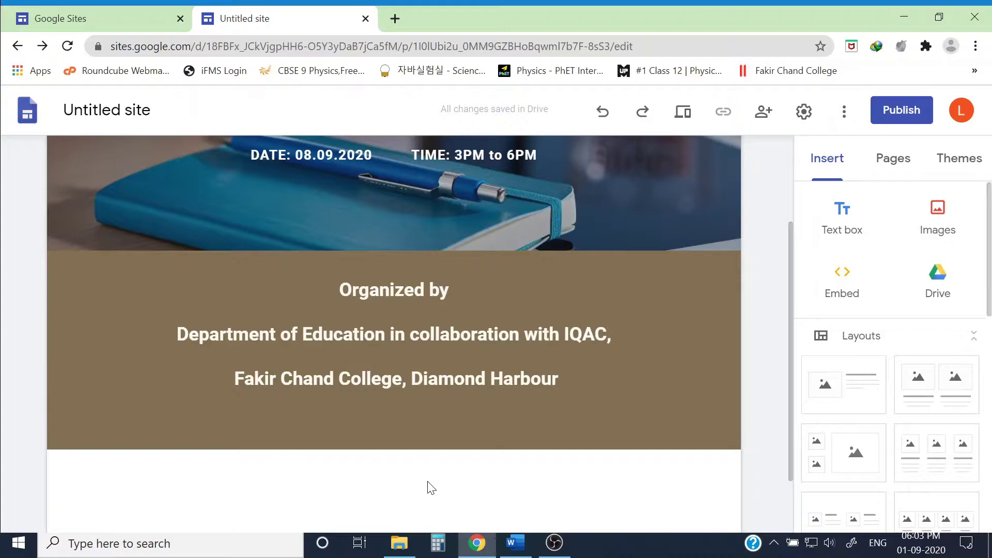
scroll(431, 487, "down", 2)
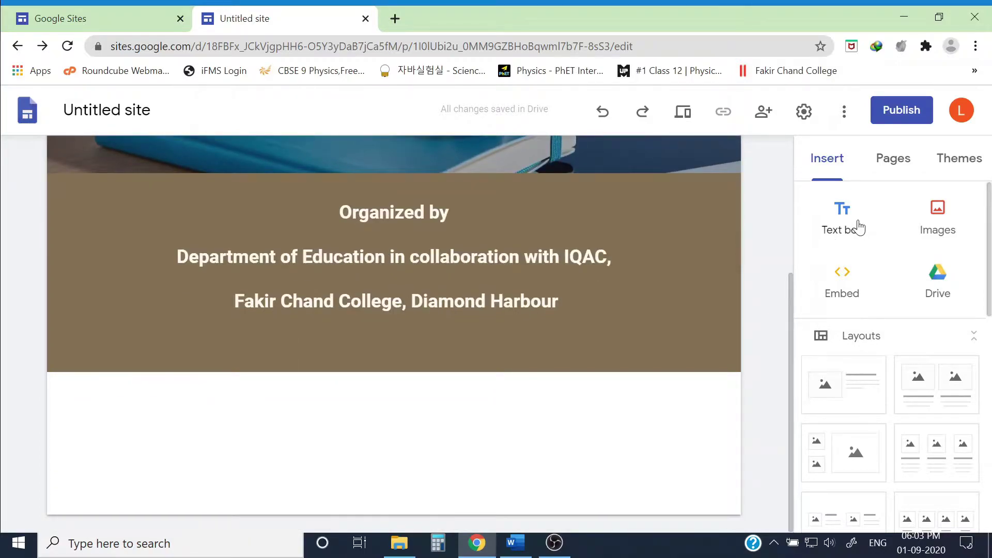
double_click(408, 435)
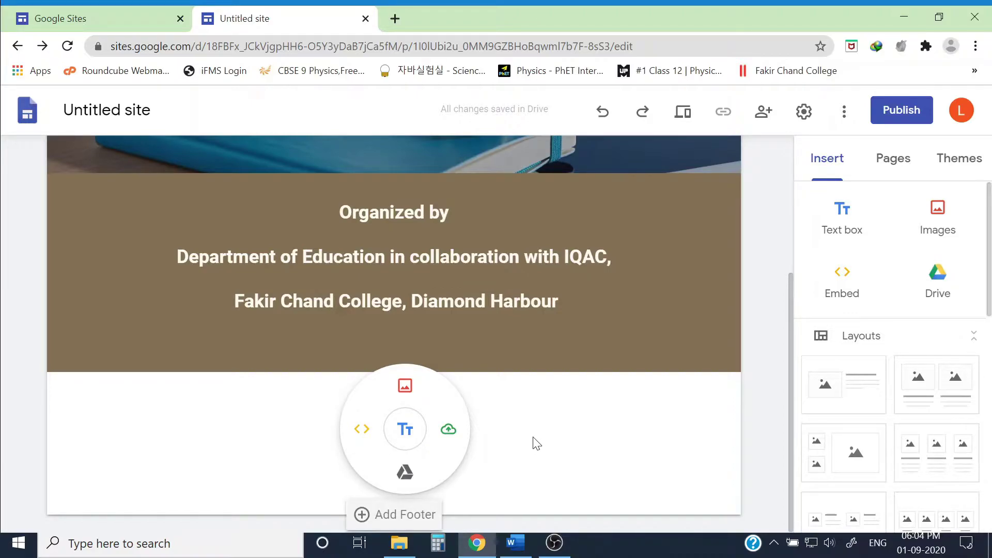
left_click(551, 409)
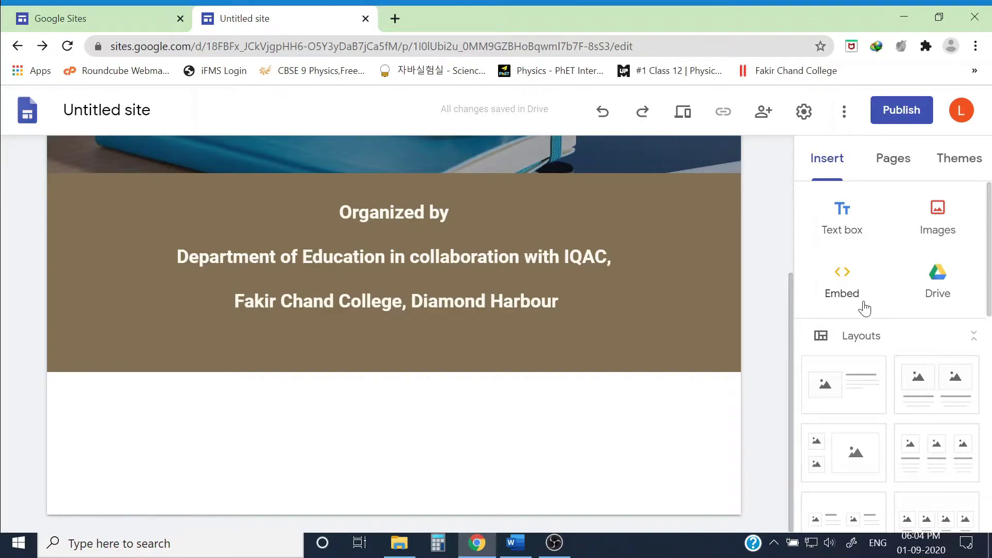
Step: Insert a 'Register Yourself' button linking to the forms.gle registration form
scroll(863, 305, "down", 4)
scroll(867, 307, "down", 3)
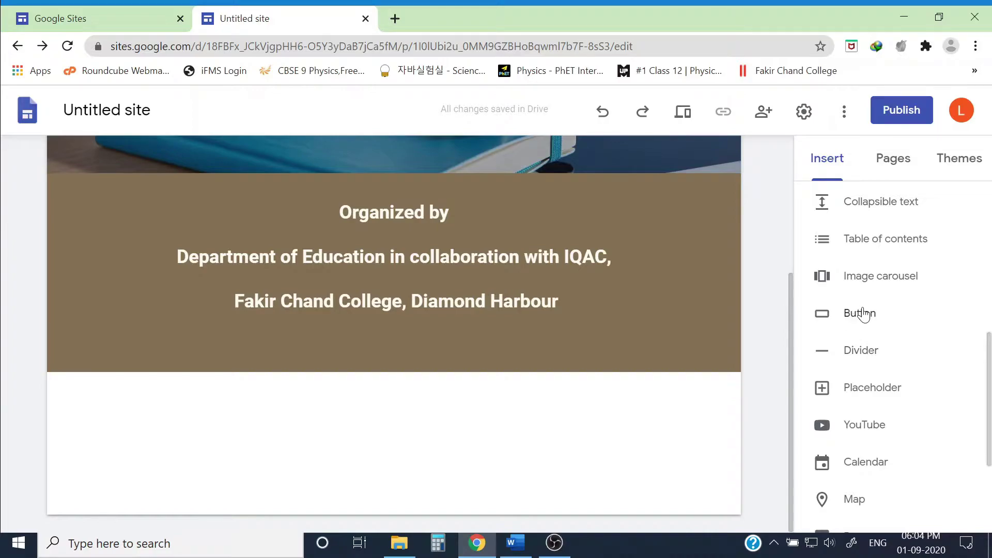
left_click(863, 313)
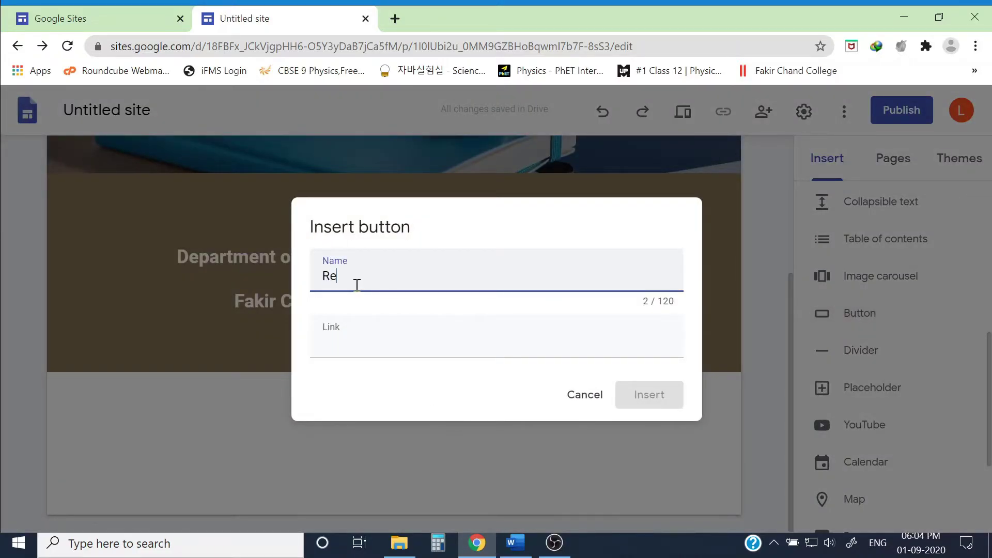
type("Register Yourself")
left_click(379, 343)
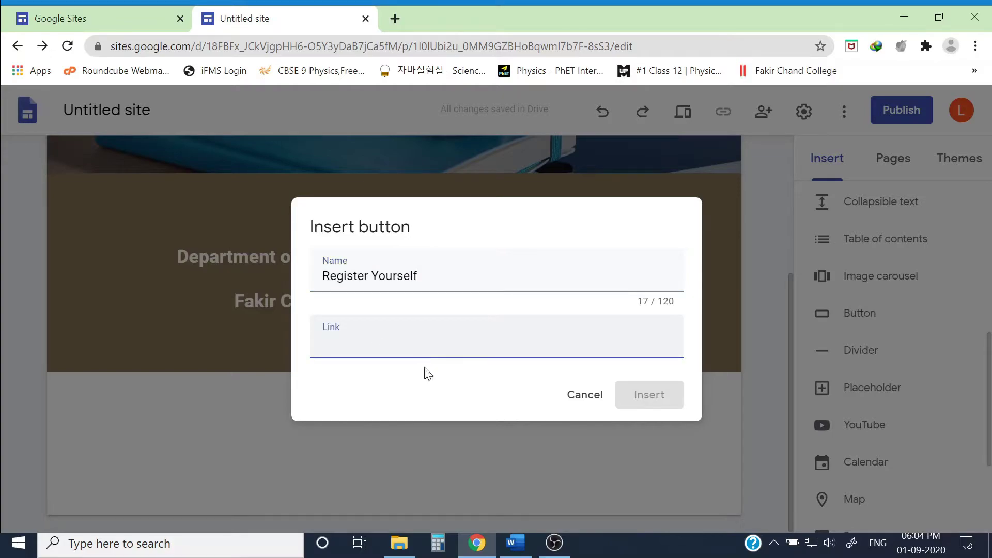
left_click(400, 543)
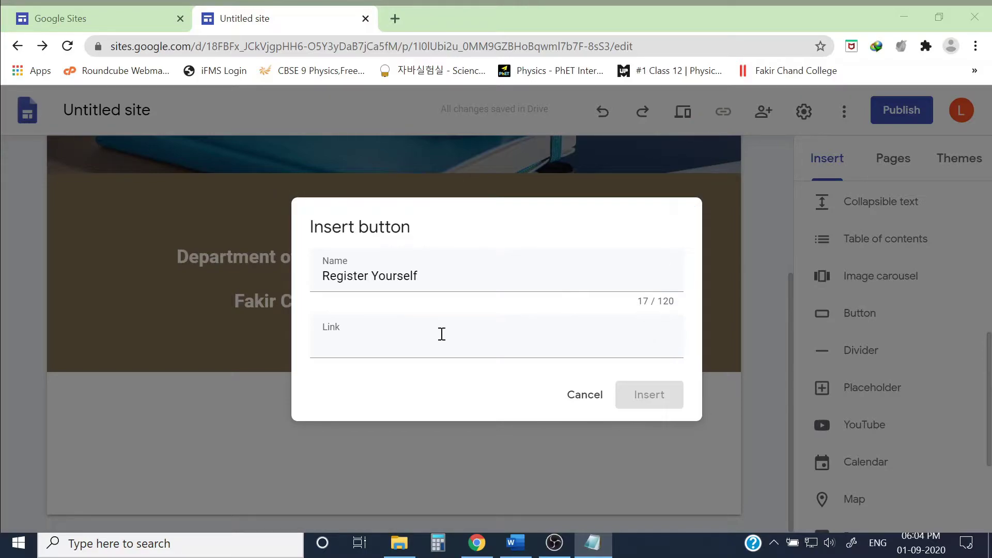
left_click(476, 543)
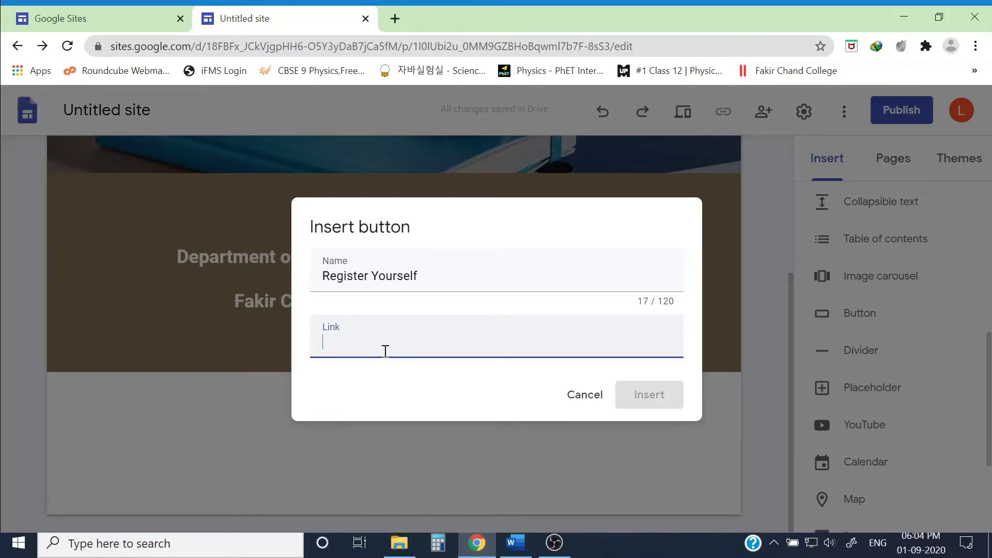
type("https://forms.gle/CKwvRJRakP7hgr2g6")
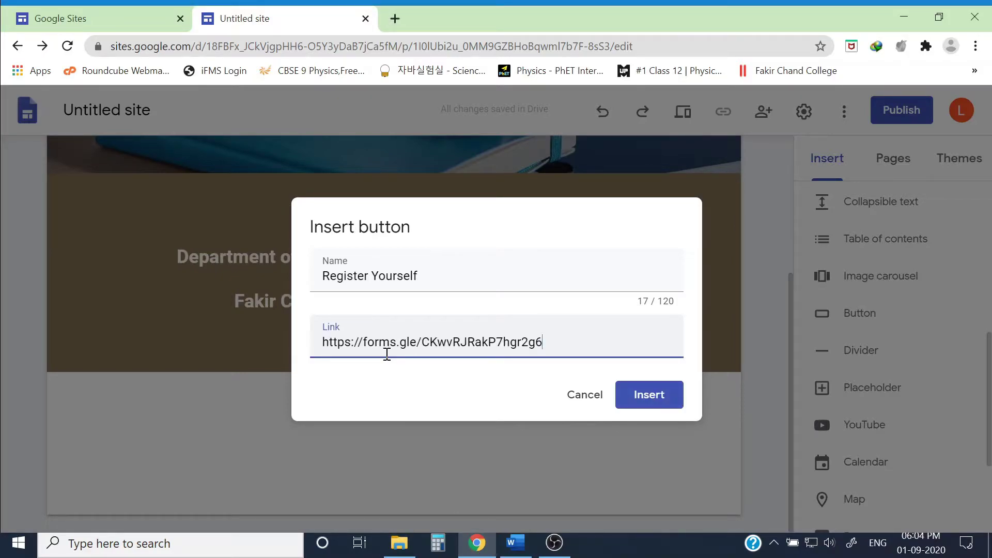
left_click(647, 395)
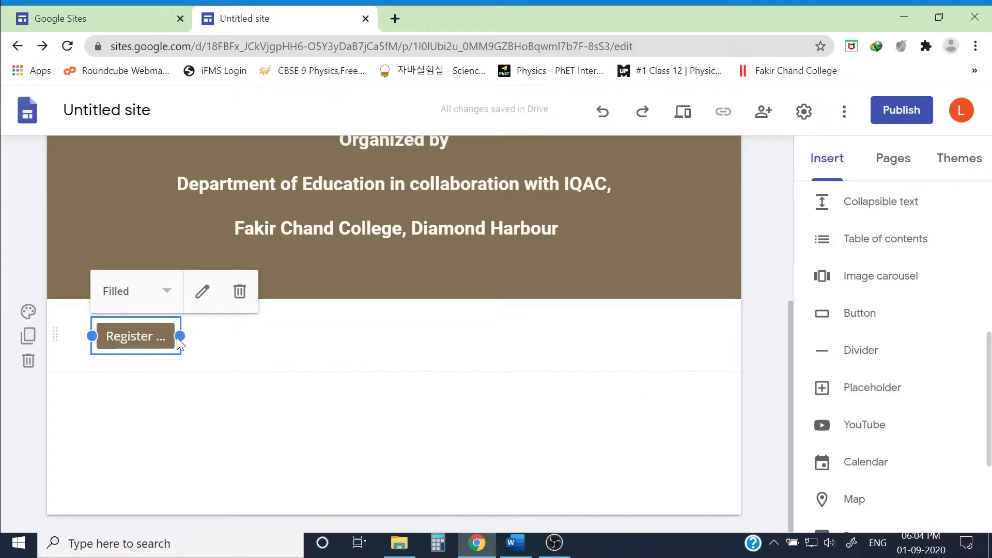
Step: Widen the button and give its section the blue geometric pattern gallery background
left_click_drag(180, 337, 377, 347)
left_click_drag(236, 337, 237, 337)
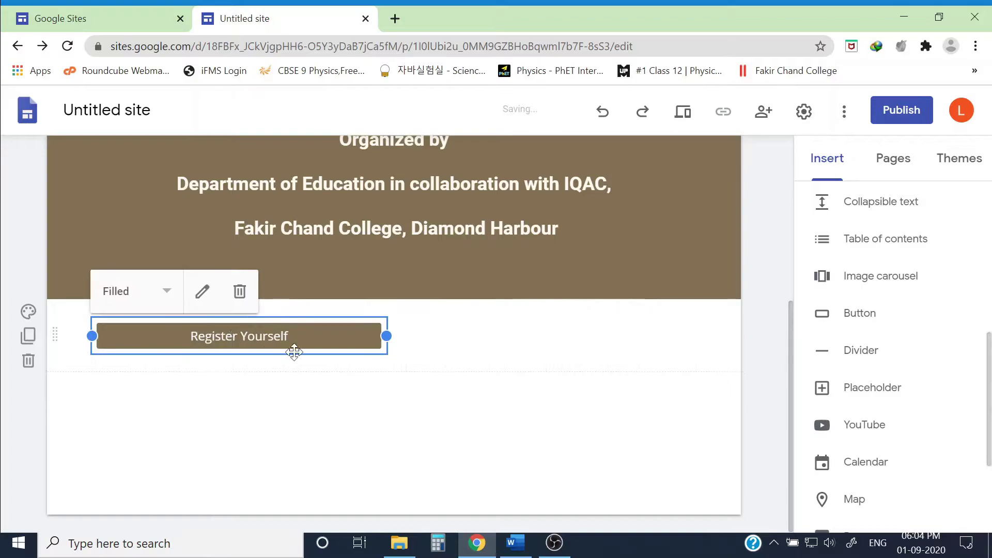
left_click(29, 316)
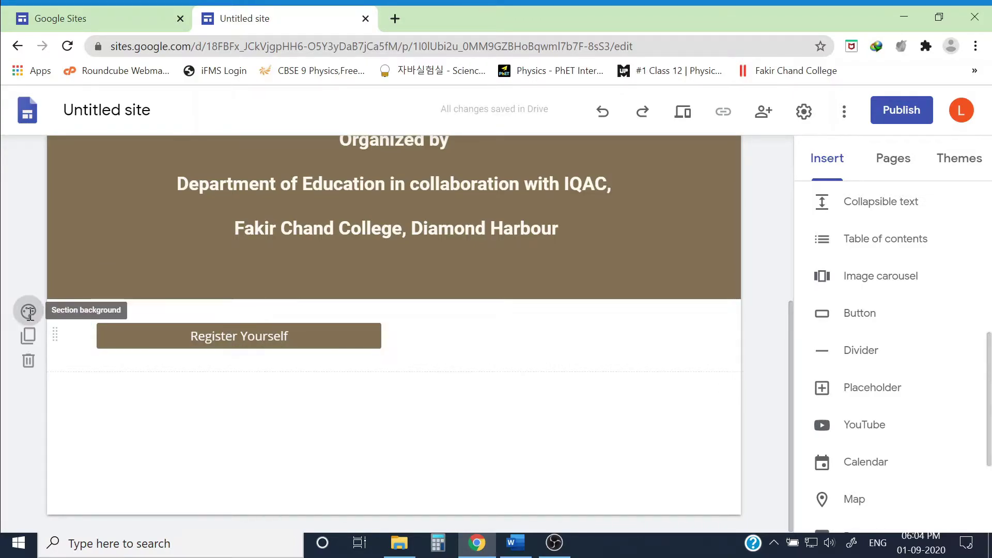
mouse_move(126, 437)
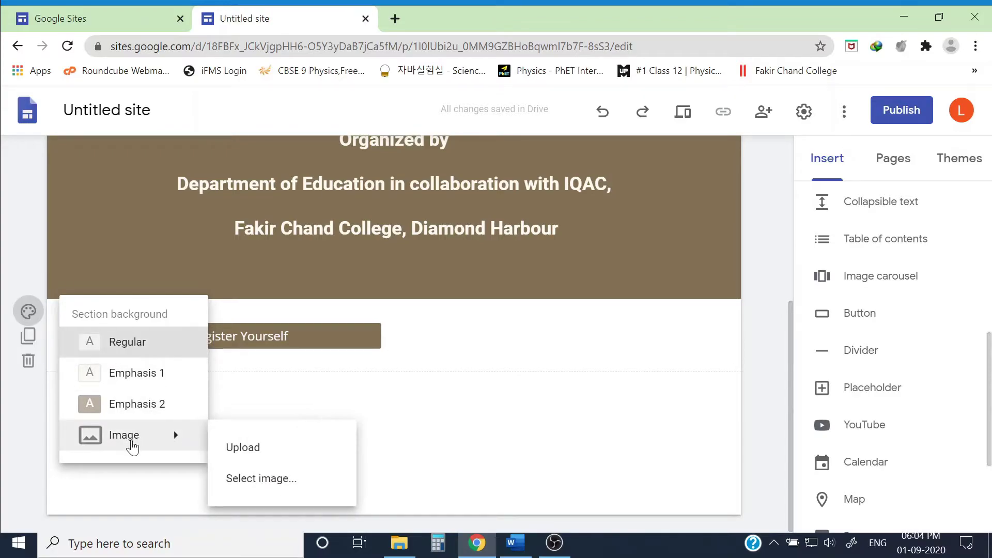
left_click(263, 486)
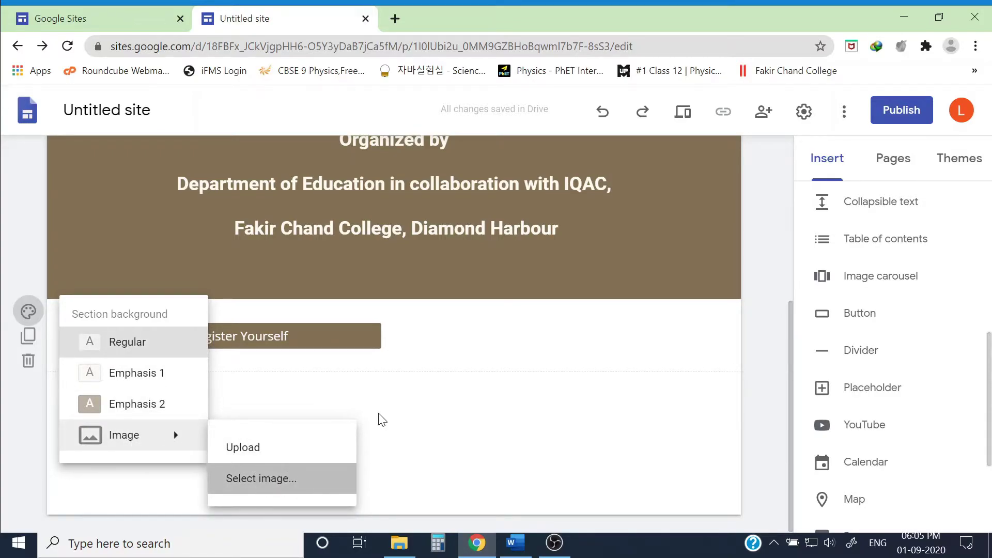
scroll(361, 351, "down", 20)
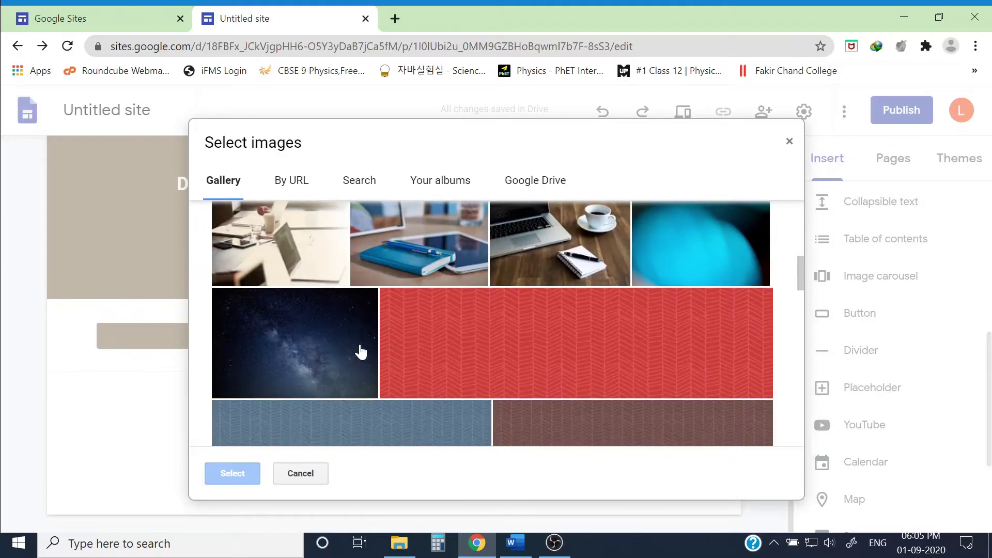
scroll(414, 312, "down", 10)
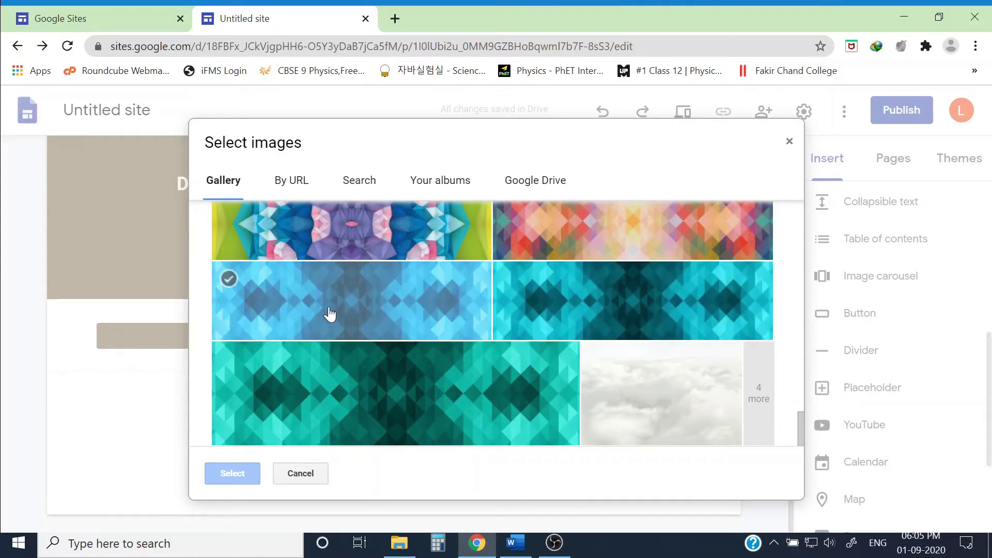
left_click(330, 313)
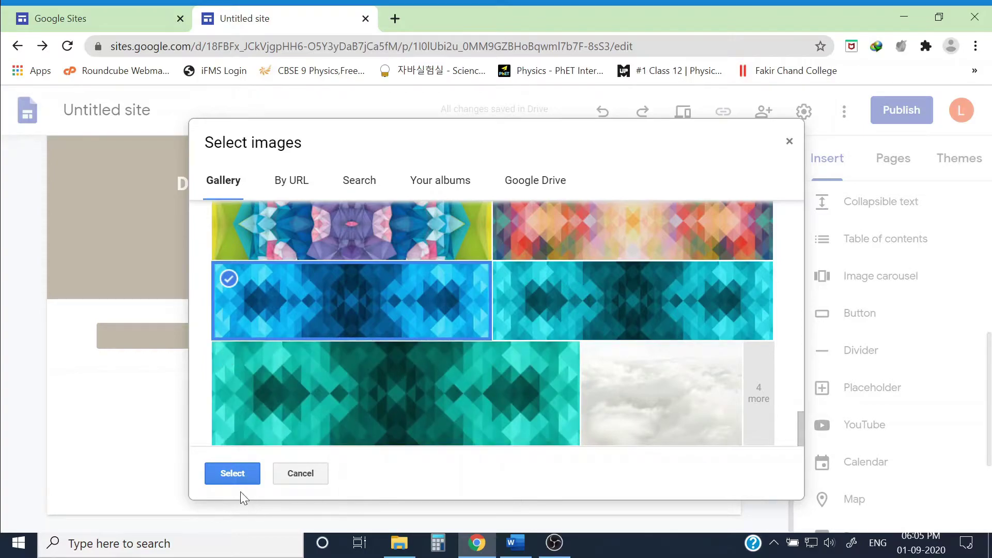
left_click(222, 473)
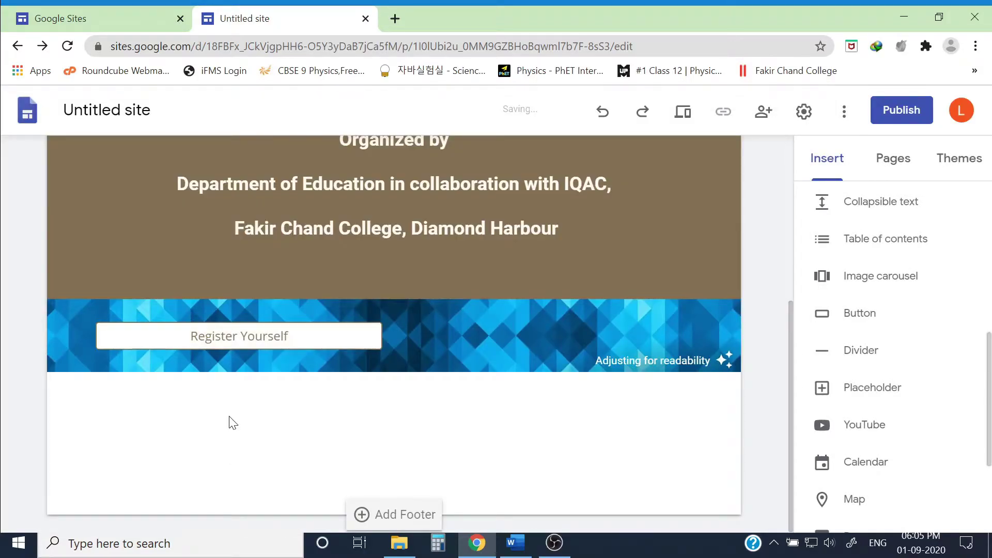
Step: Reposition the Register Yourself button and stretch it across most of the section
left_click(339, 332)
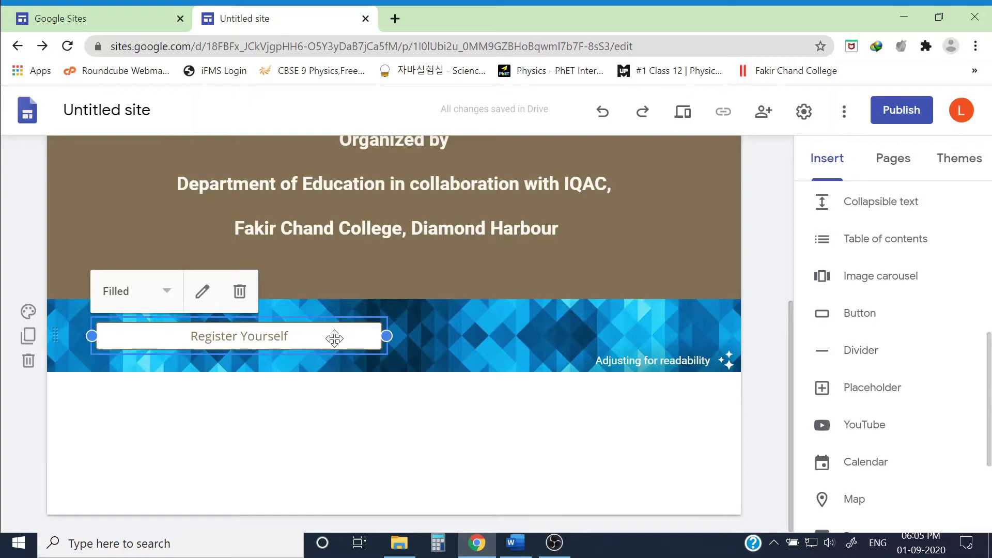
left_click_drag(332, 336, 355, 335)
left_click_drag(453, 360, 697, 335)
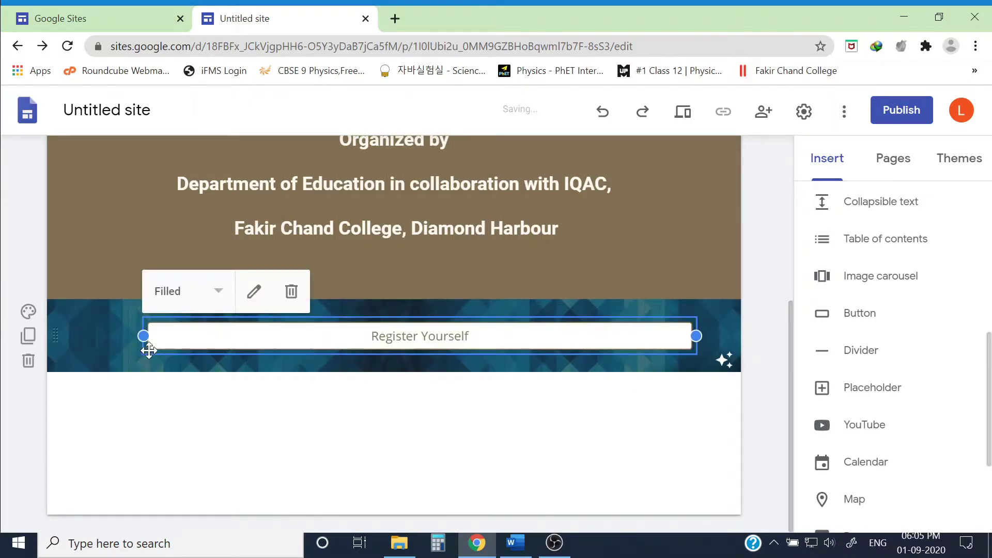
left_click_drag(146, 337, 48, 331)
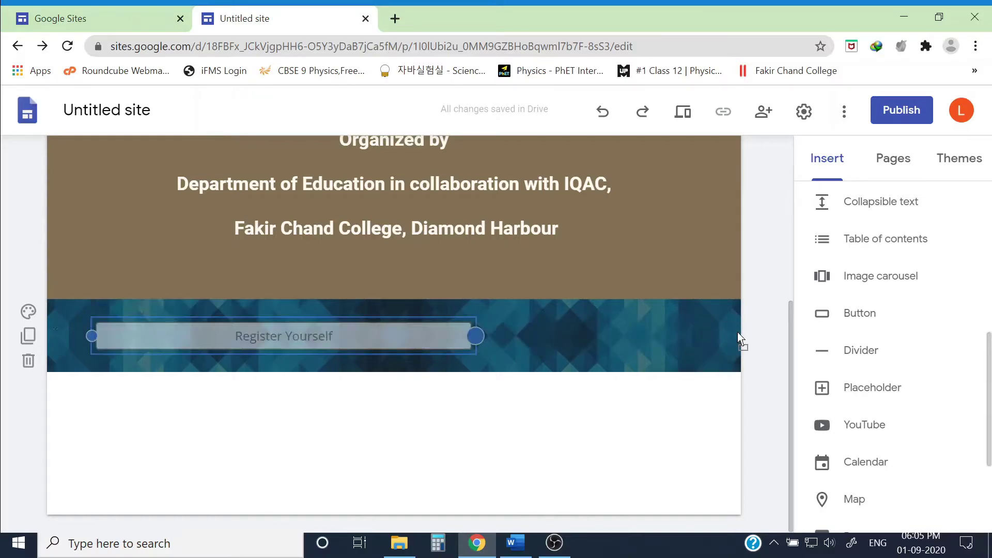
left_click(452, 430)
left_click(421, 333)
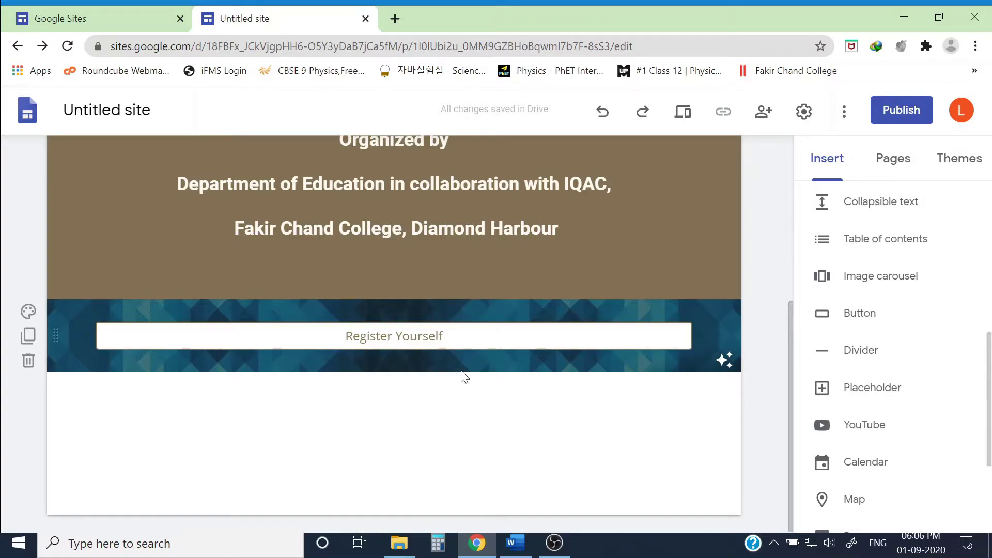
scroll(386, 377, "up", 1)
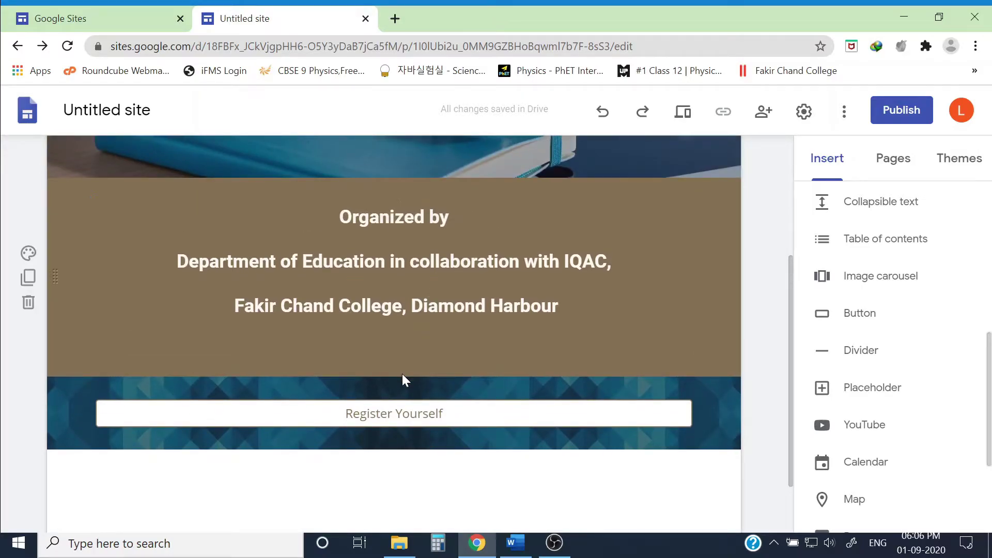
scroll(405, 379, "down", 1)
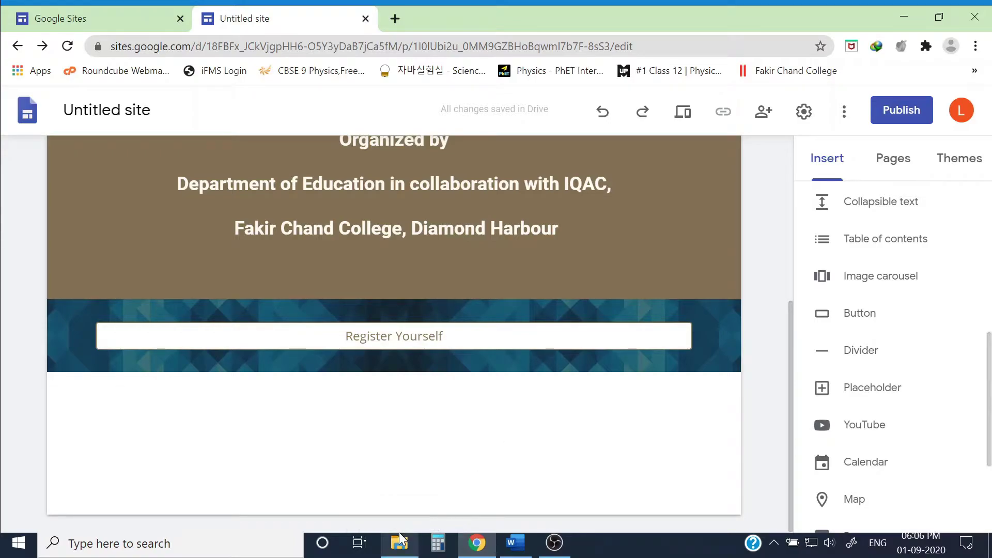
key("super+e")
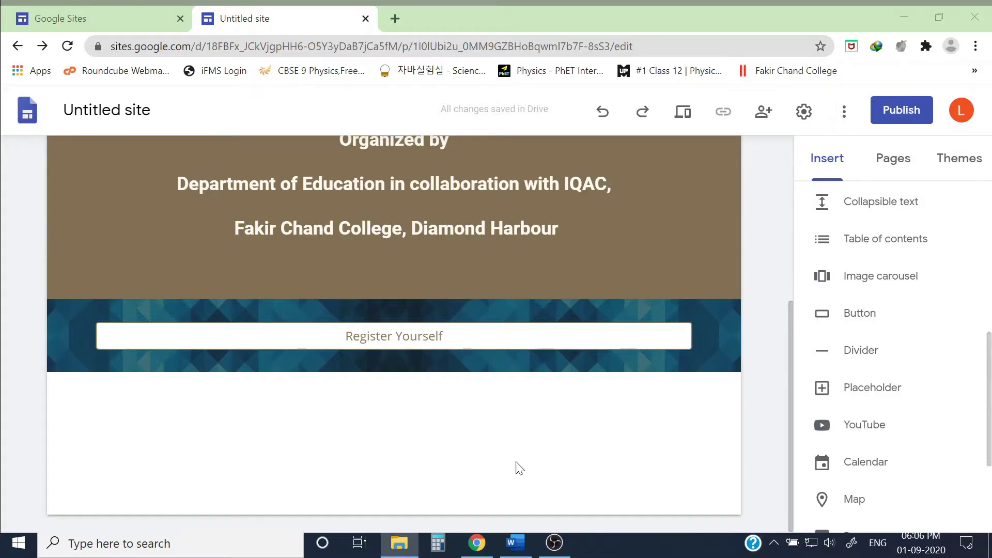
left_click(477, 543)
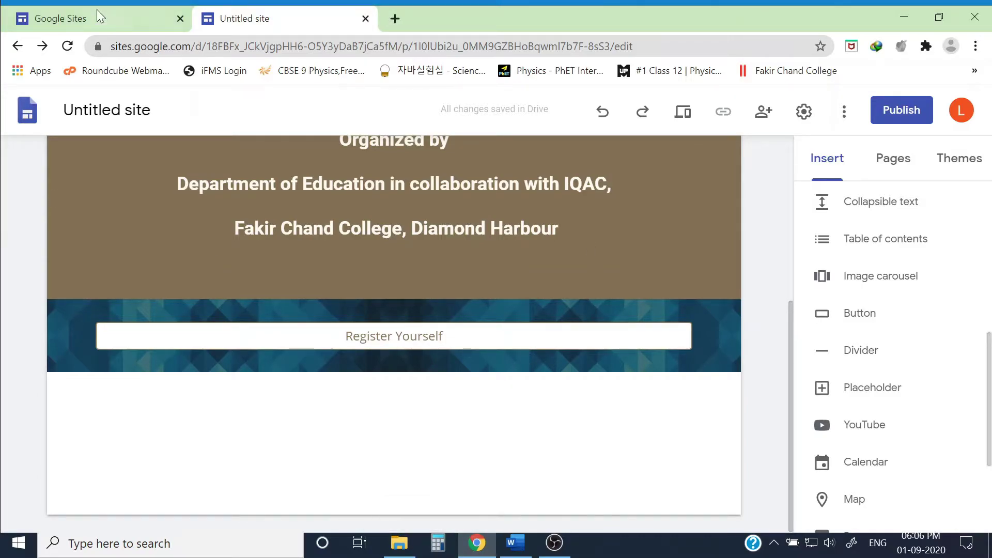
Step: Open a new tab under the other signed-in Google account and bring up the Google apps list
left_click(396, 18)
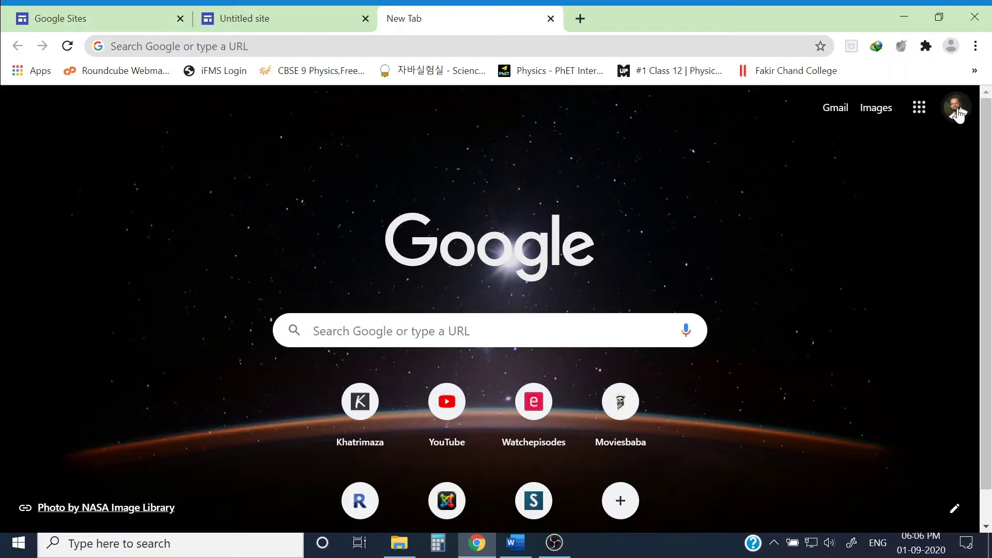
left_click(958, 114)
left_click(808, 337)
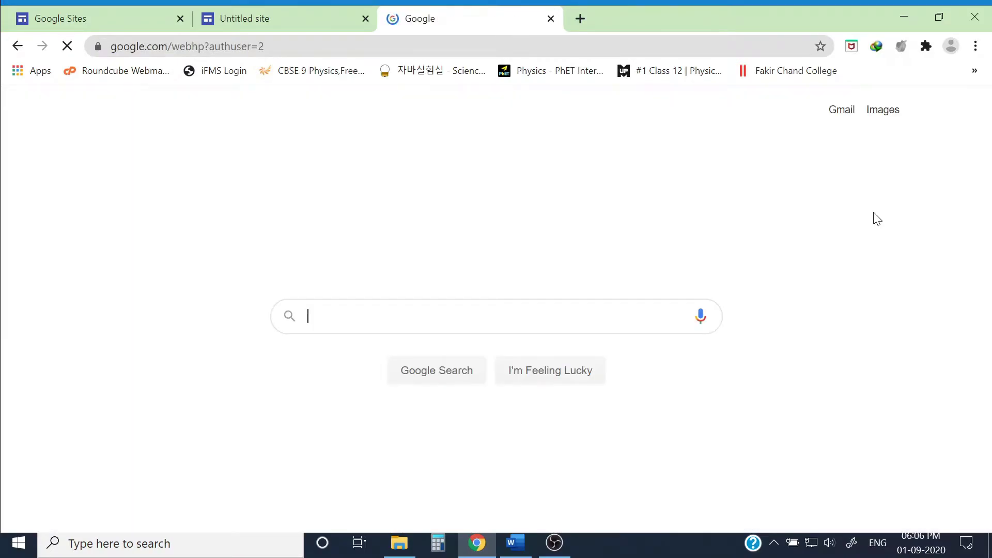
left_click(910, 110)
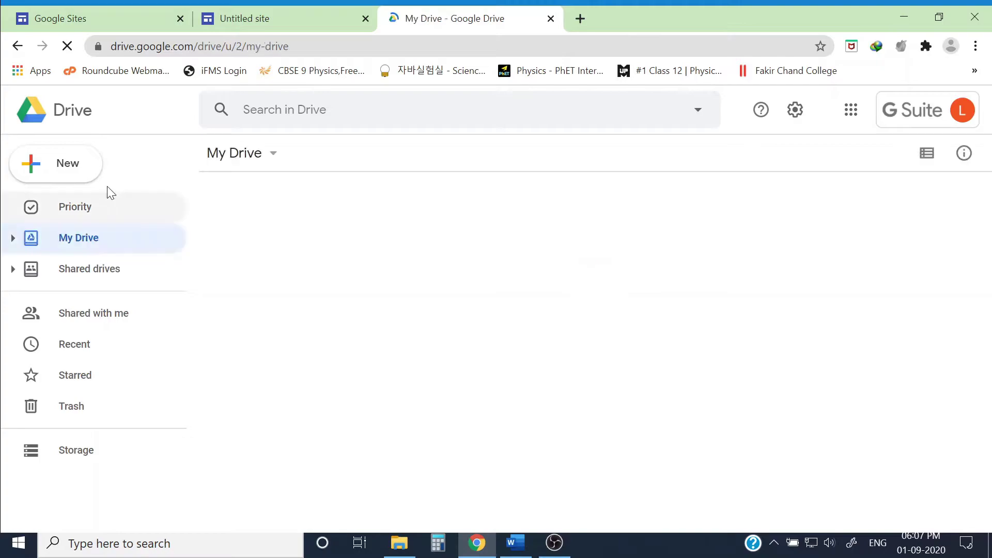
Step: Upload programme schedule.pdf from the computer into My Drive
left_click(68, 170)
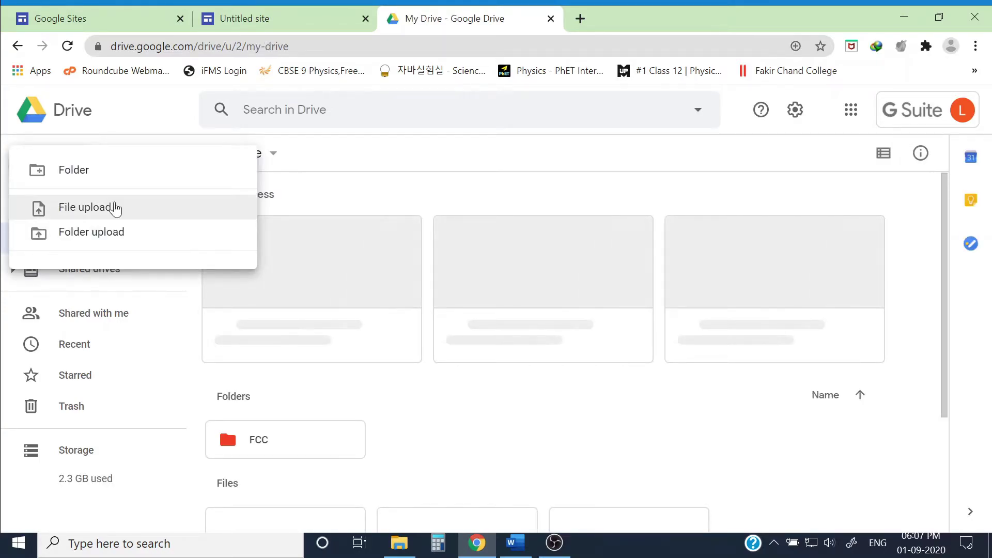
left_click(290, 290)
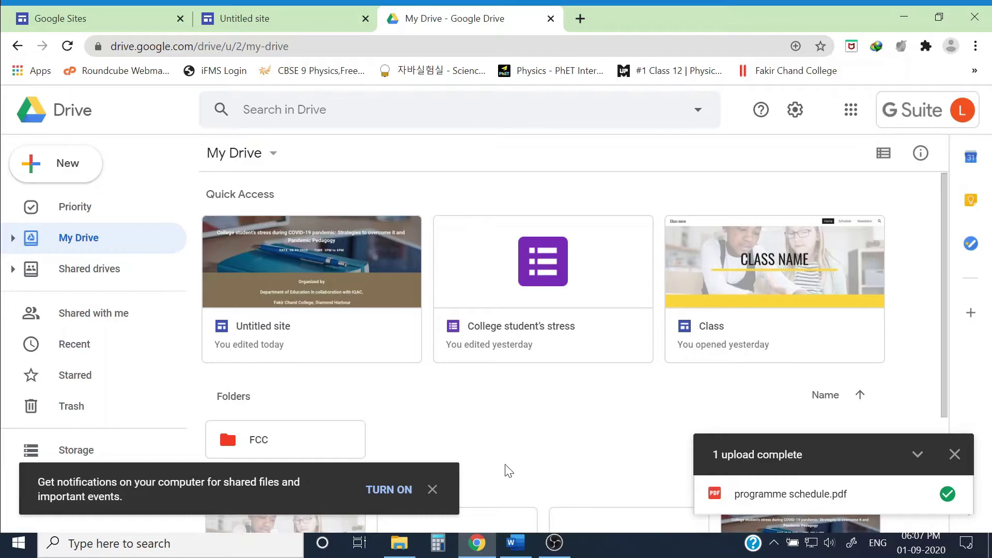
scroll(605, 312, "down", 3)
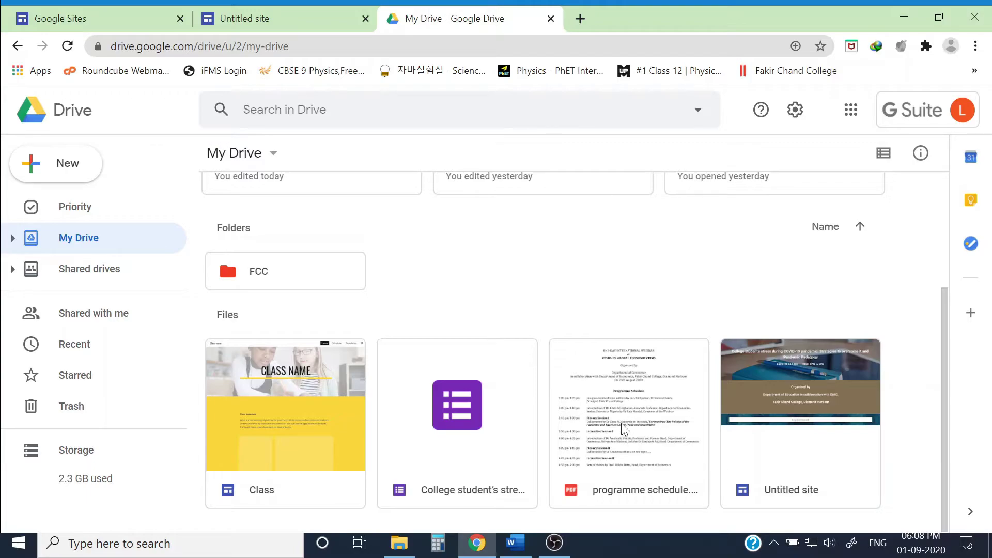
Step: Share programme schedule.pdf with anyone with the link as Viewer, copy the link, and return to the site
right_click(632, 398)
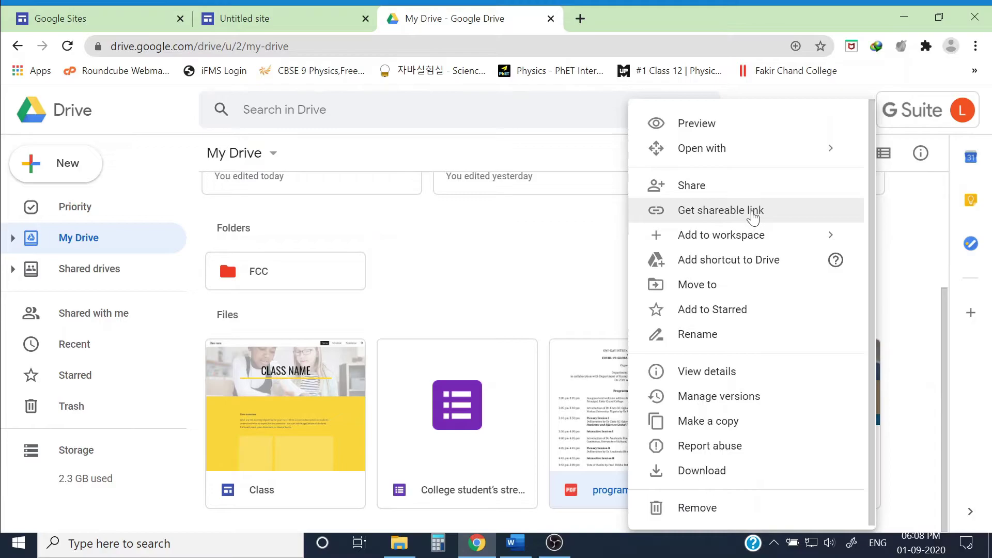
left_click(753, 211)
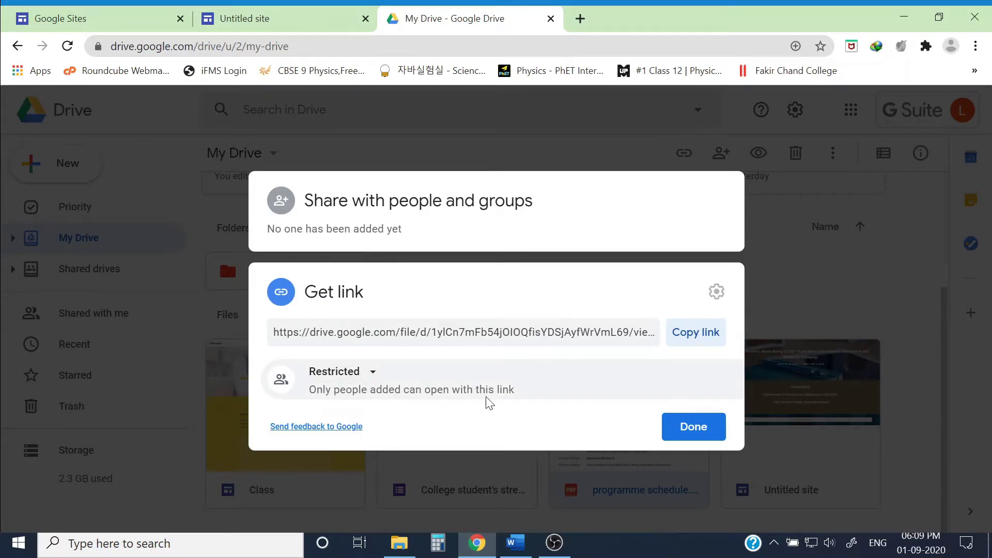
left_click(362, 380)
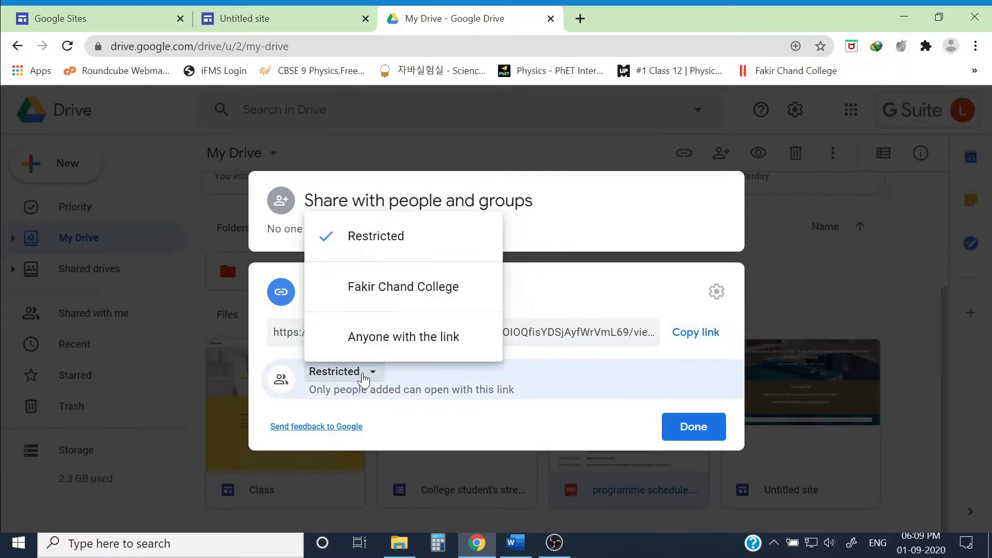
left_click(381, 346)
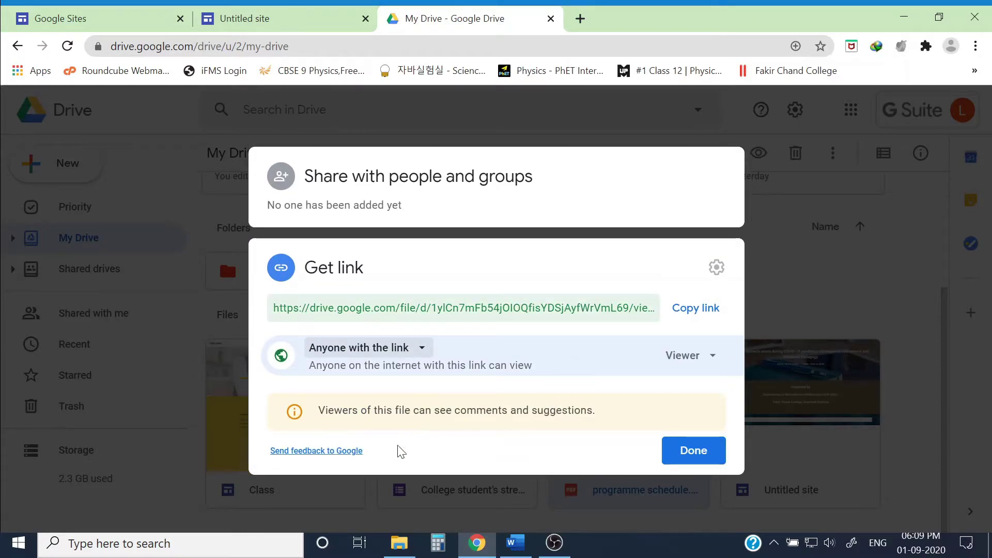
left_click(685, 309)
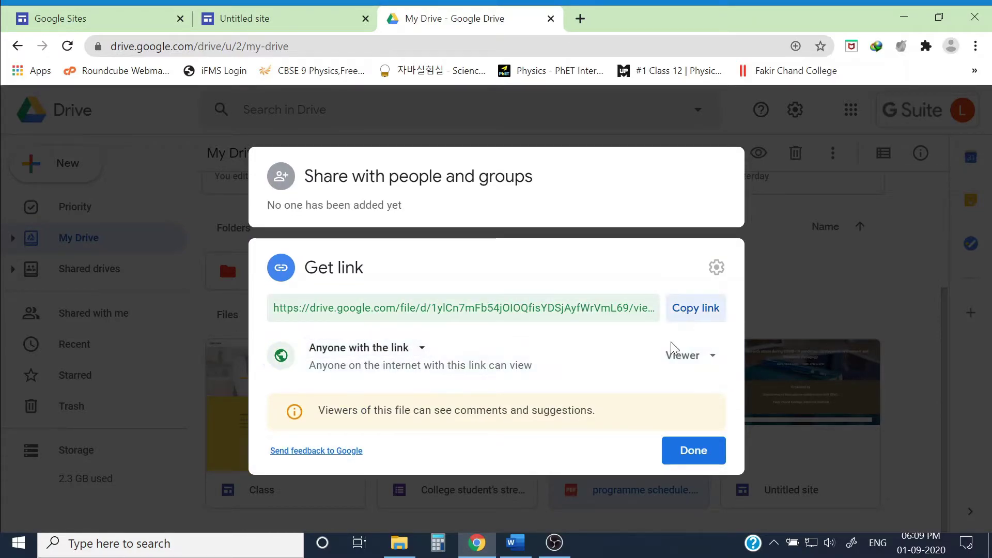
left_click(691, 358)
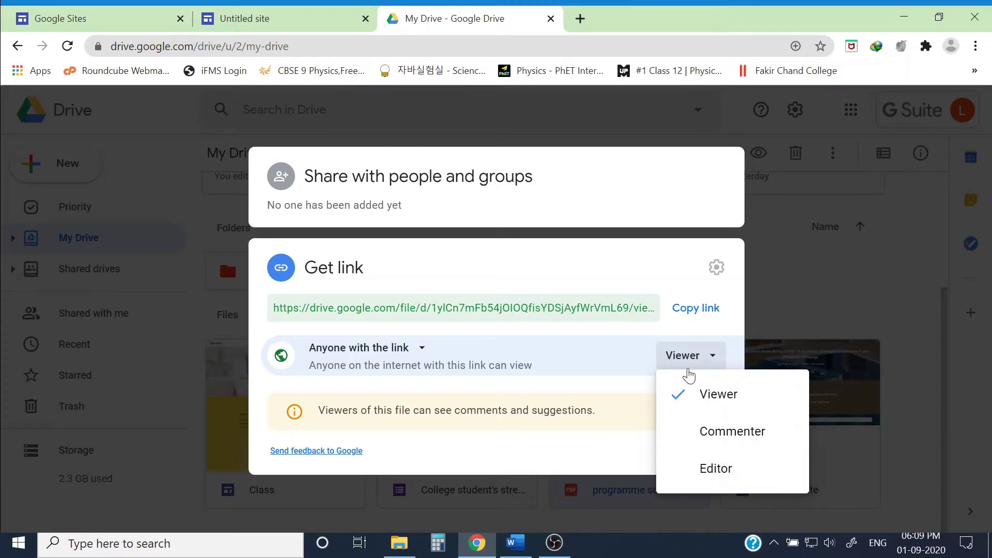
left_click(500, 459)
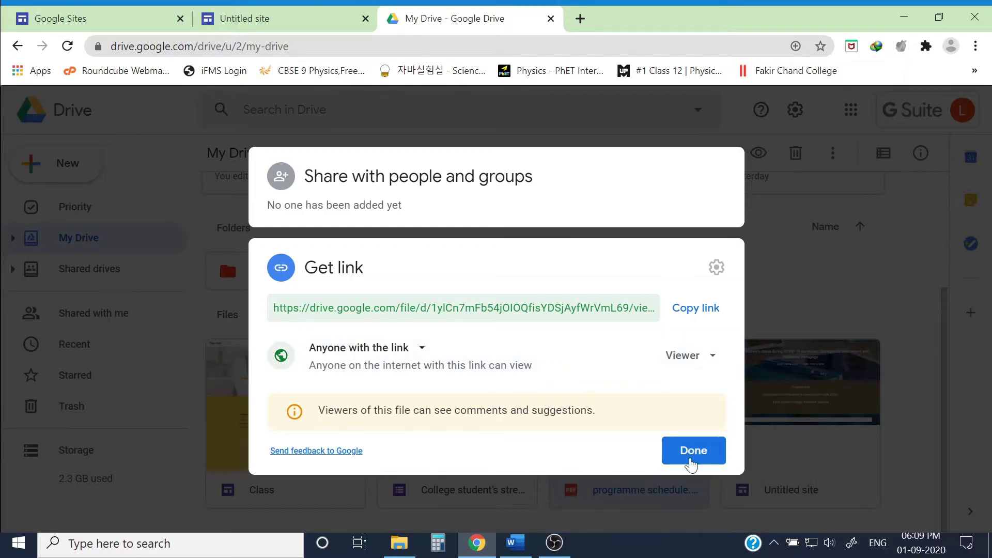
left_click(687, 464)
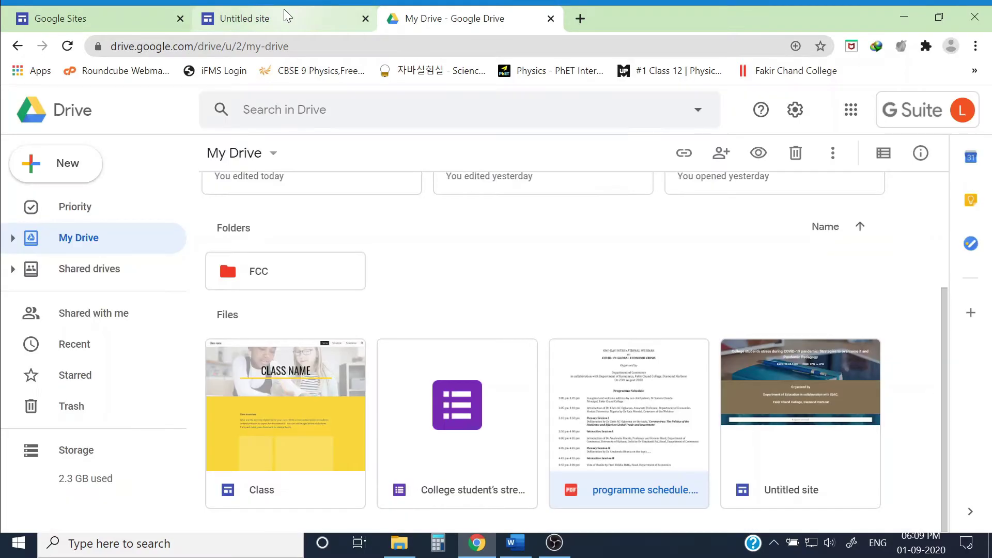
left_click(283, 15)
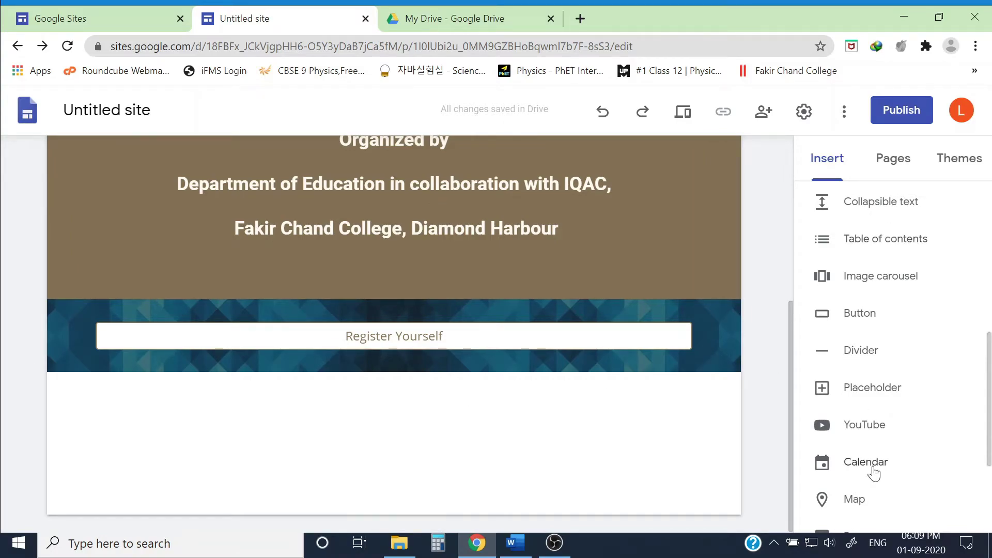
Step: Insert a 'Program Schedule' button linked to the copied Drive PDF link
left_click(860, 316)
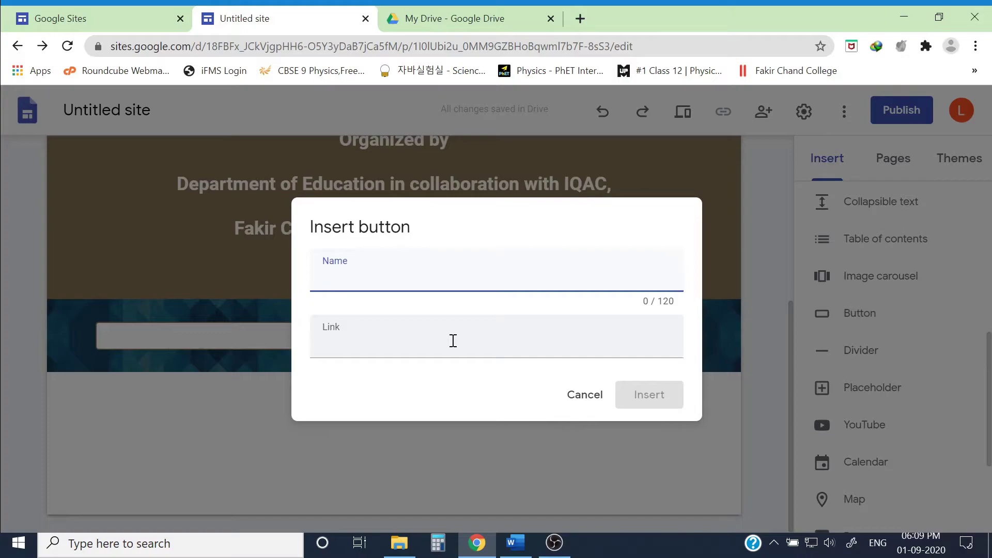
type("Program Schedule")
left_click(421, 350)
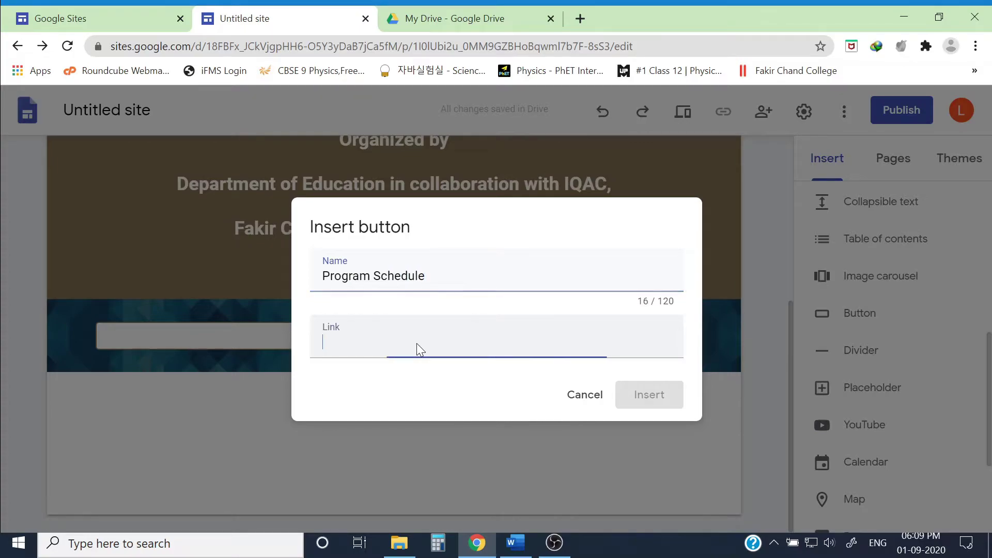
key("ctrl+v")
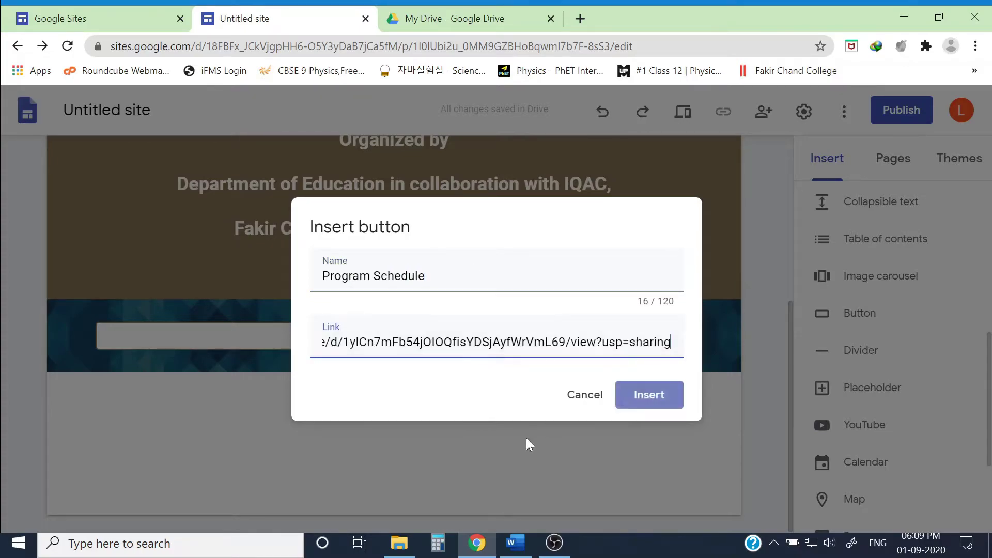
left_click(637, 400)
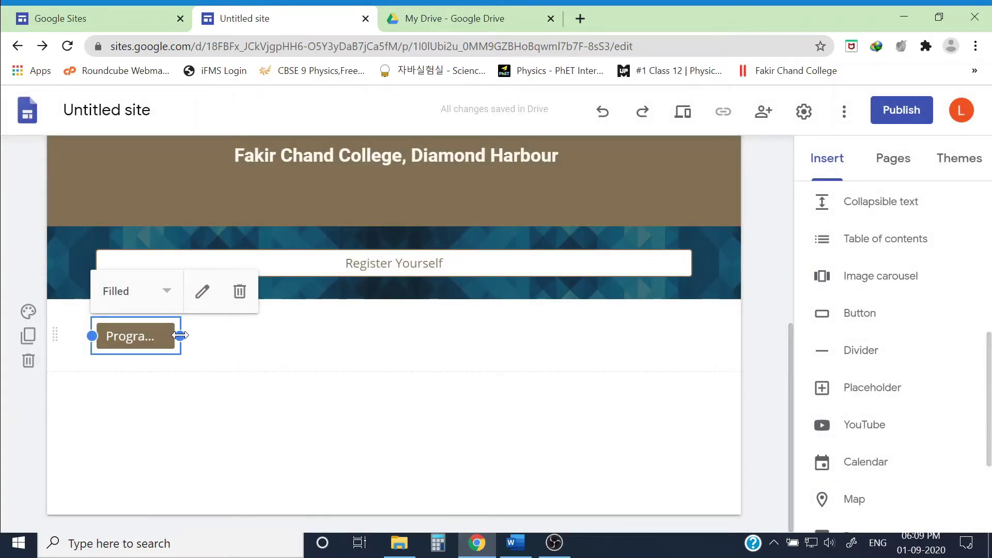
Step: Stretch the Program Schedule button to the full page width
left_click_drag(180, 336, 735, 332)
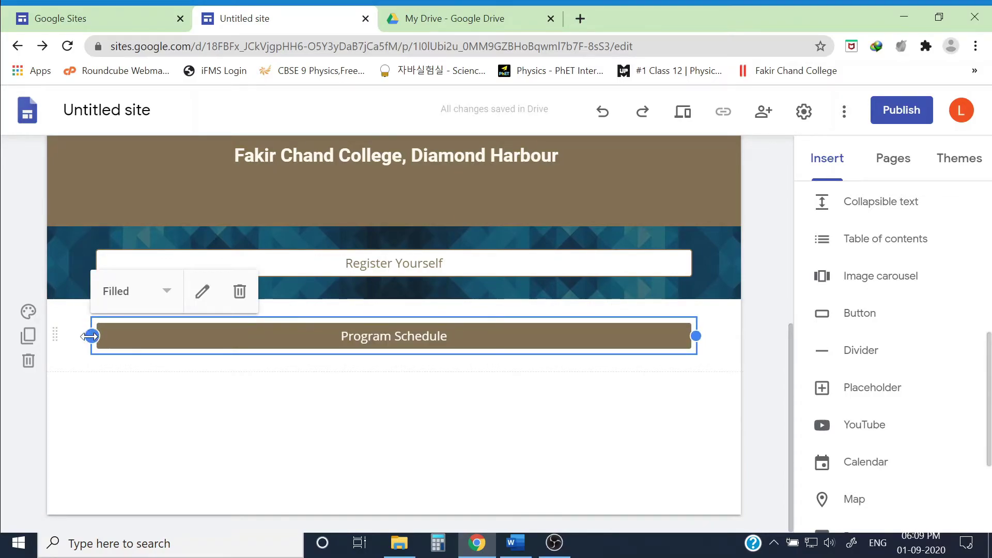
left_click_drag(90, 337, 48, 336)
left_click(388, 399)
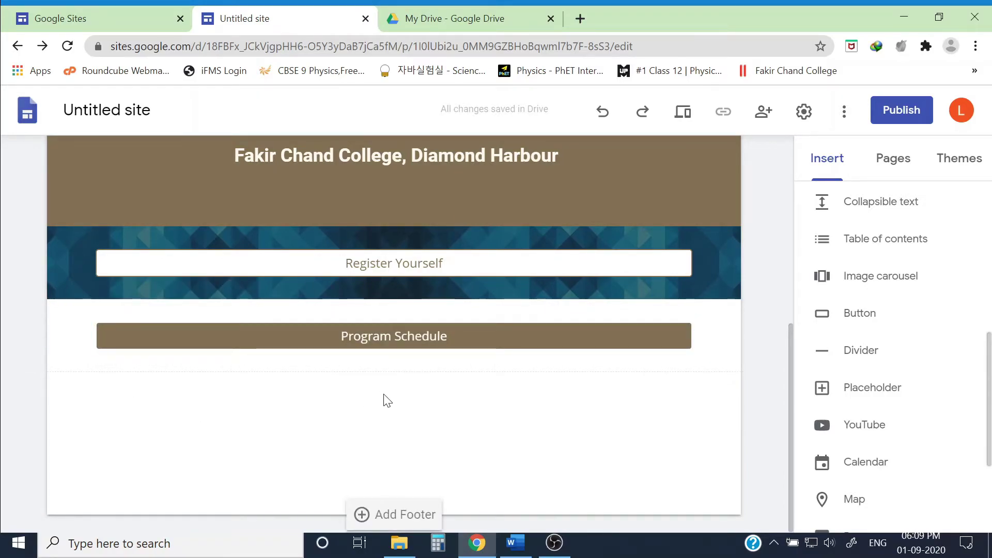
Step: Set the Program Schedule section's background to the teal geometric pattern image from the gallery
mouse_move(453, 337)
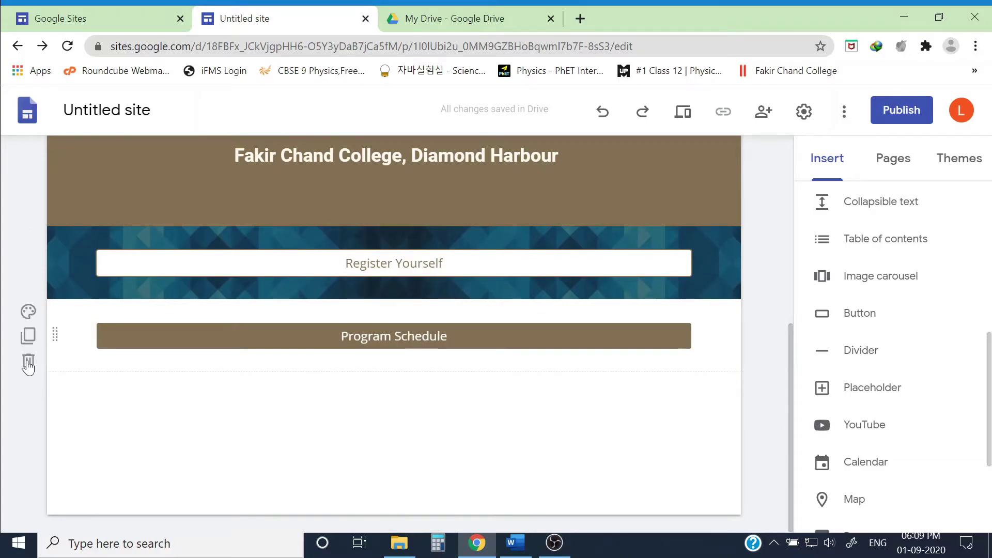
left_click(29, 311)
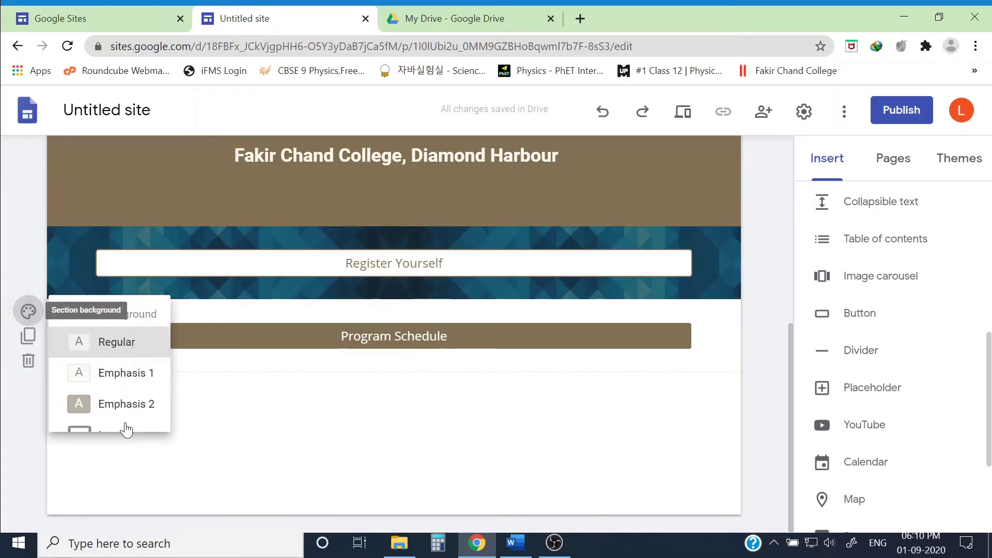
mouse_move(140, 445)
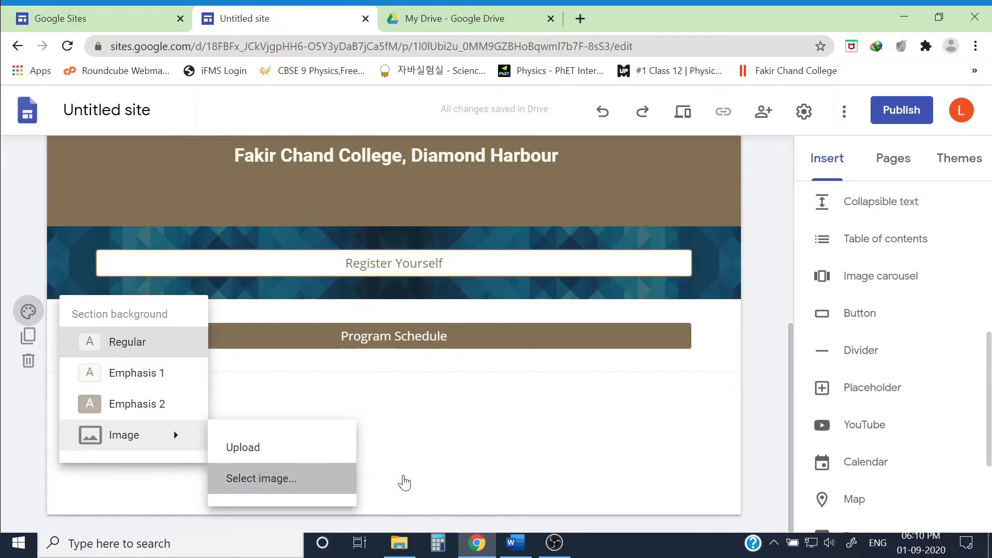
left_click(290, 478)
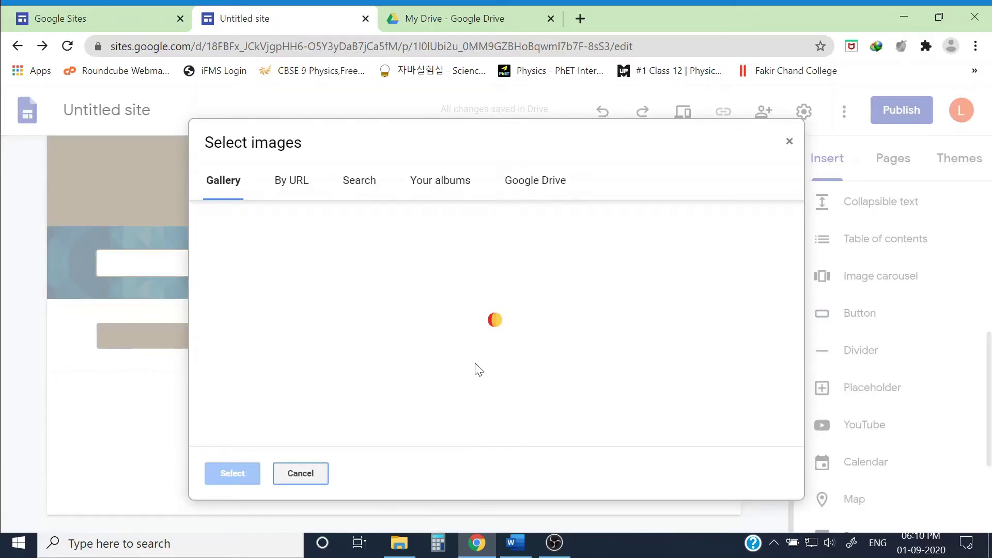
scroll(426, 360, "down", 15)
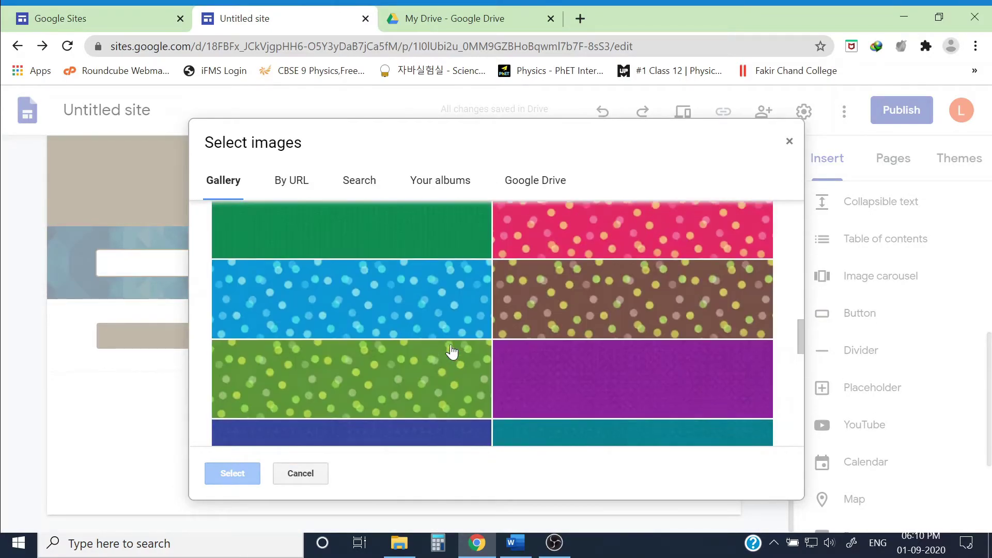
scroll(451, 351, "down", 2)
left_click(372, 410)
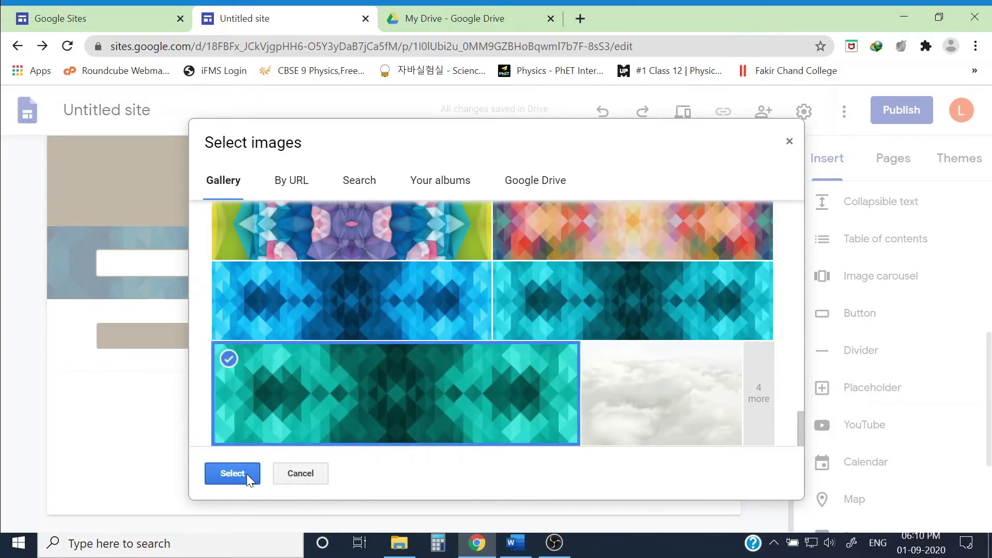
left_click(246, 473)
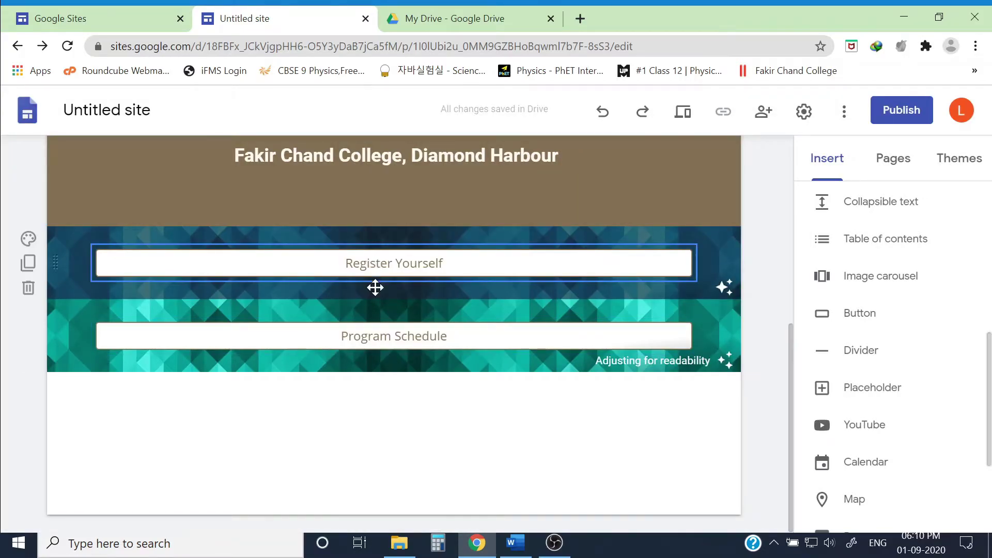
left_click(376, 334)
left_click(395, 418)
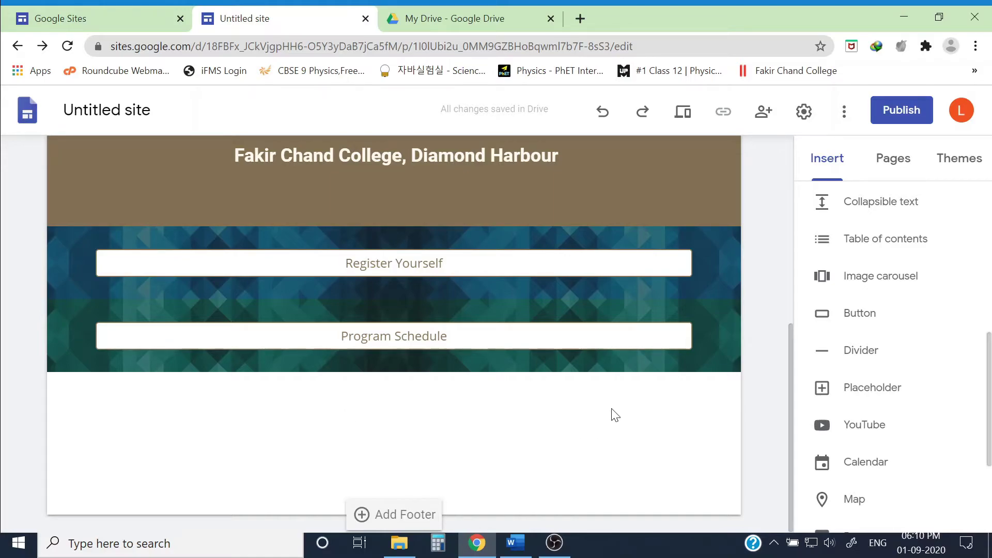
Step: Add a text box reading 'Our Resource Person' below the buttons
scroll(879, 377, "up", 5)
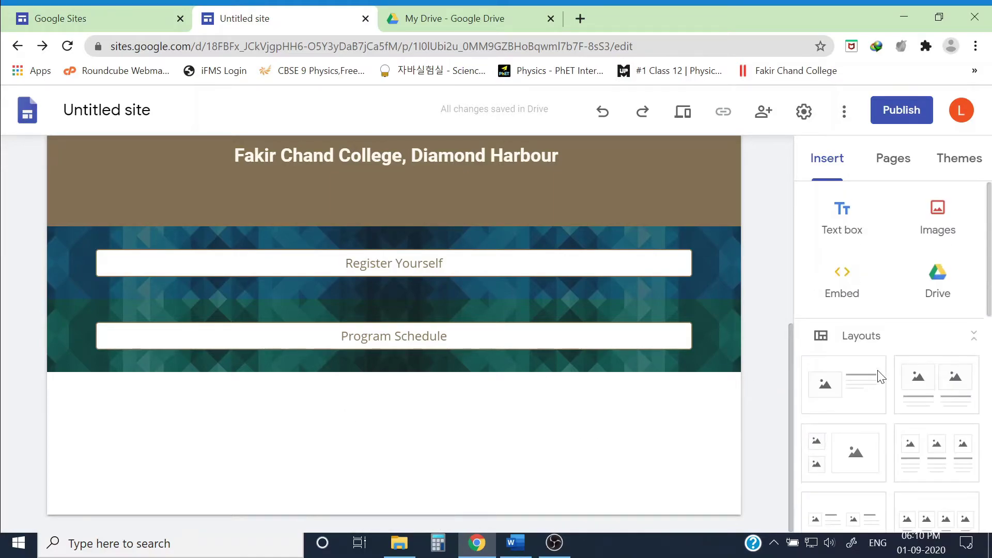
left_click(846, 240)
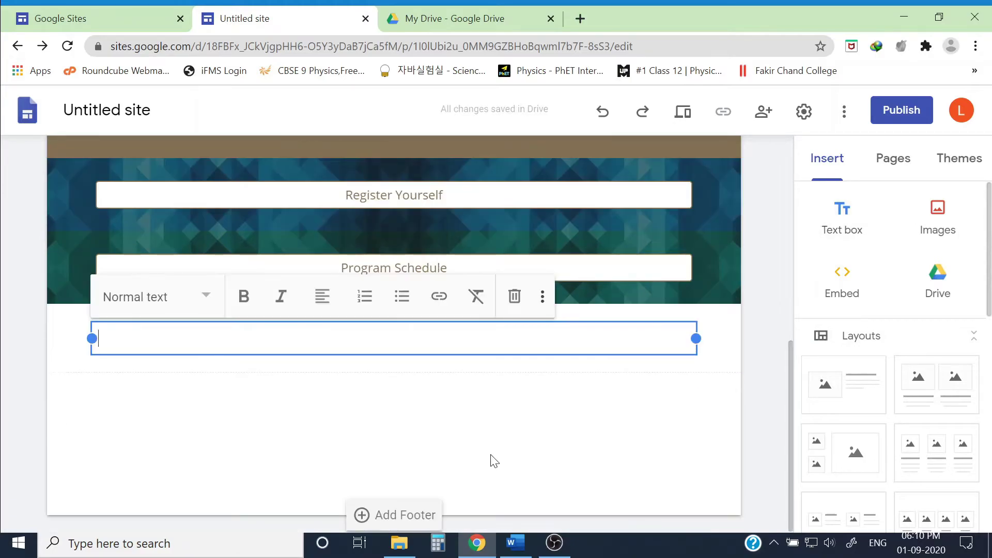
type("Our Res")
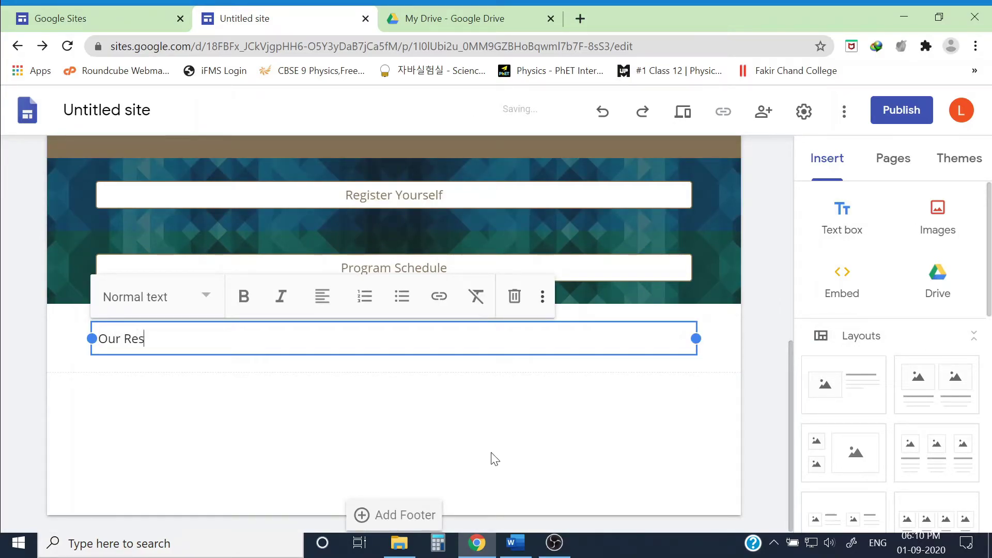
type("ource Persons")
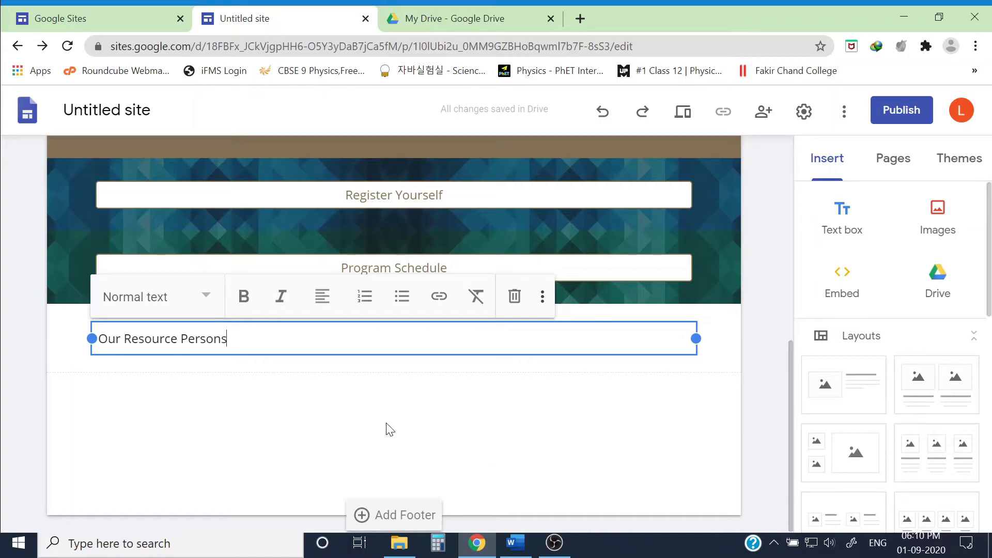
Step: Centre the Our Resource Persons text and change its style to Heading
left_click(326, 299)
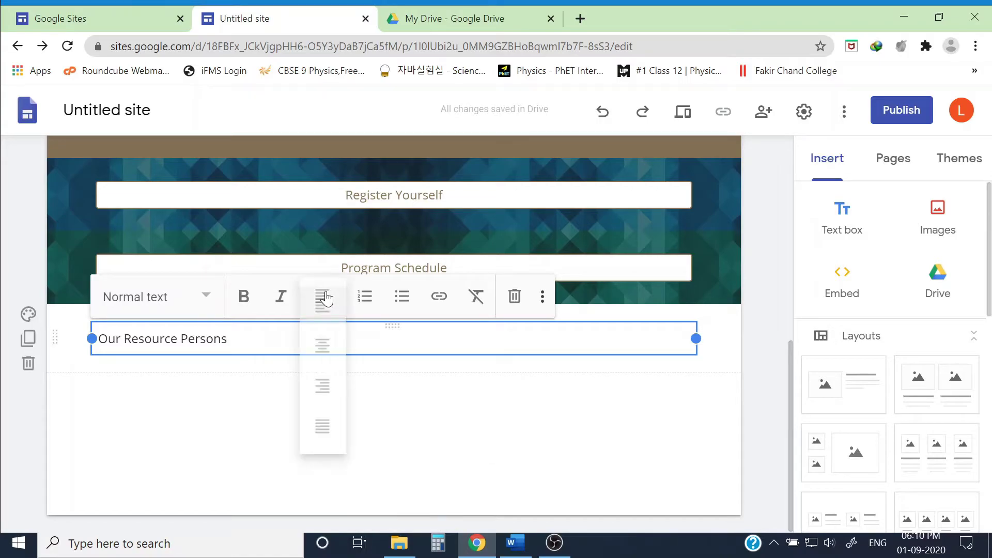
left_click(323, 347)
left_click(199, 296)
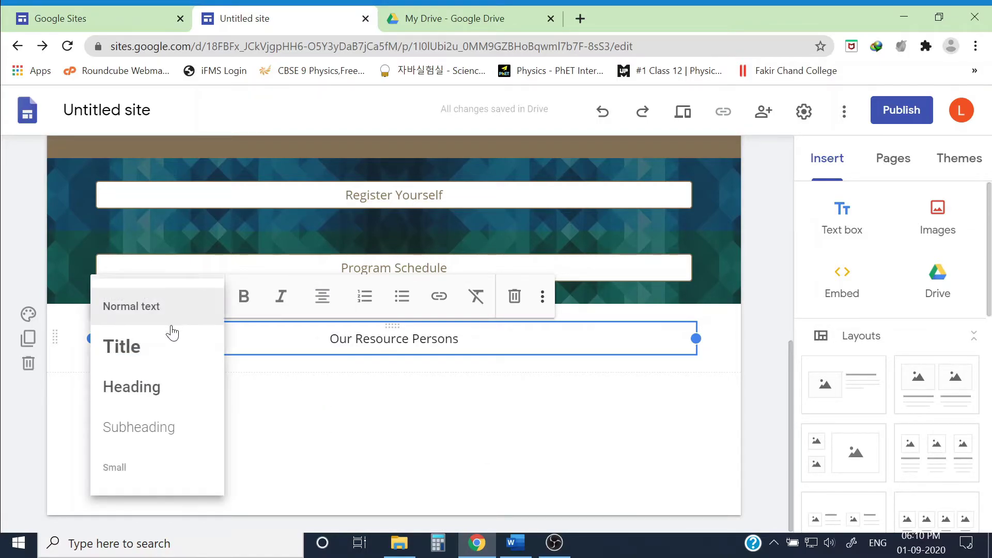
left_click(241, 396)
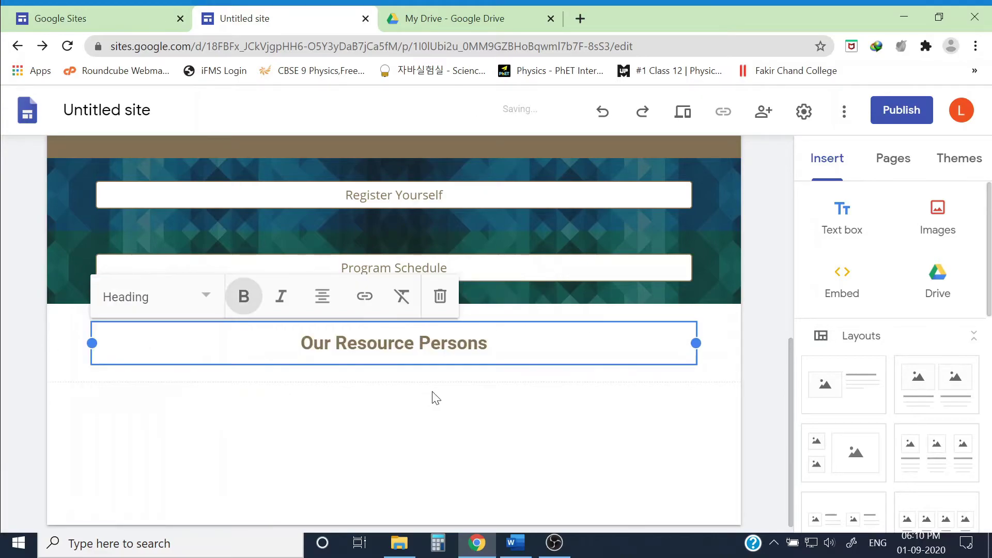
left_click(470, 417)
scroll(445, 434, "down", 1)
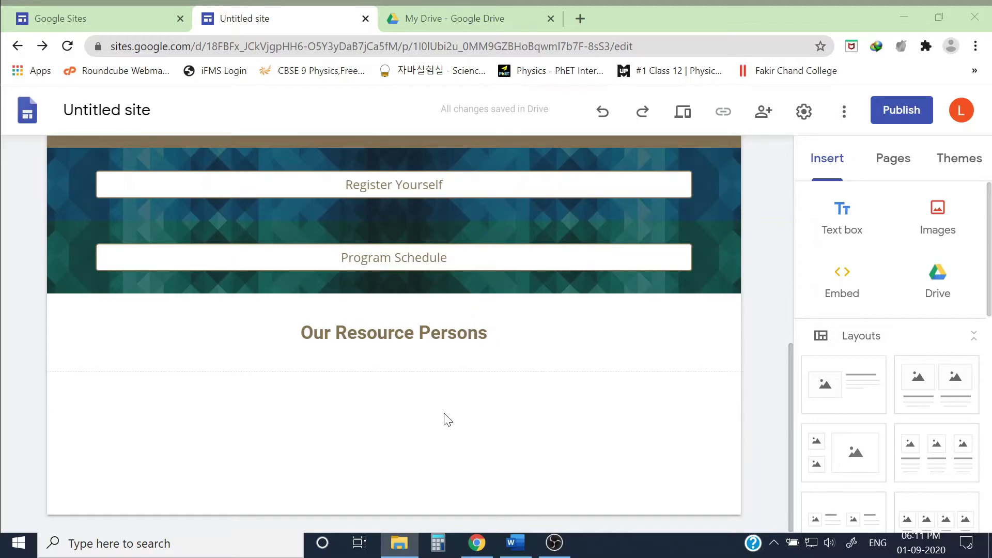
left_click(516, 421)
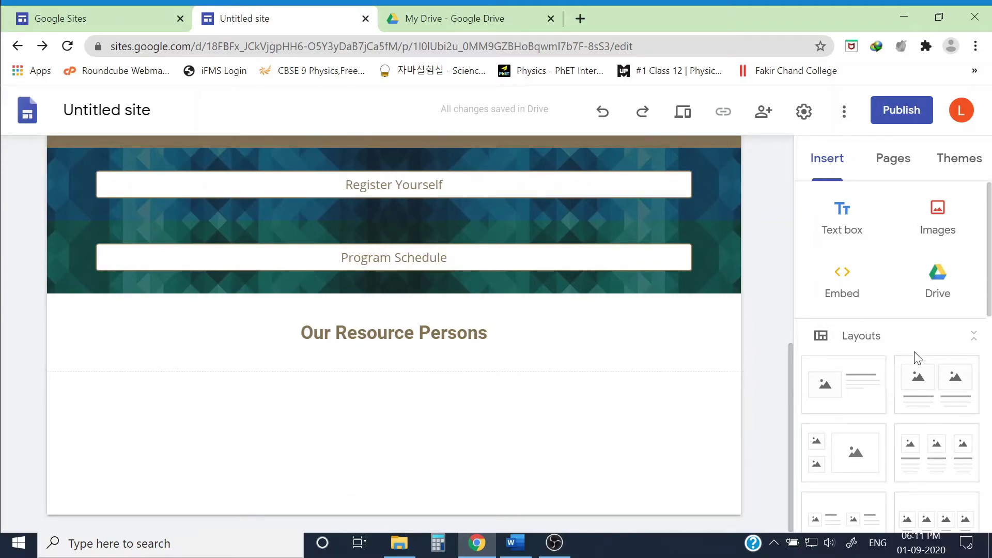
Step: Start an image carousel and upload the resource-person photos from the computer
scroll(873, 347, "down", 10)
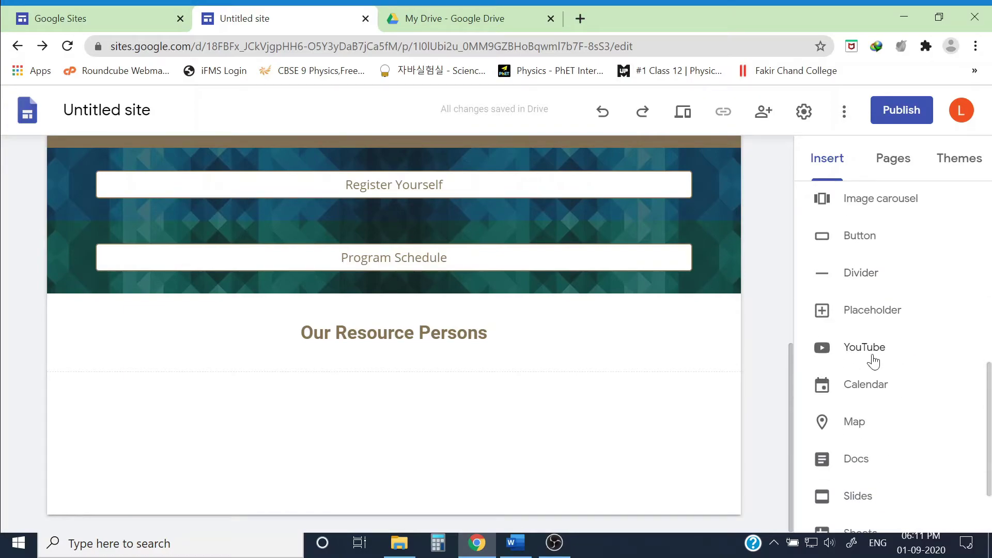
left_click(885, 205)
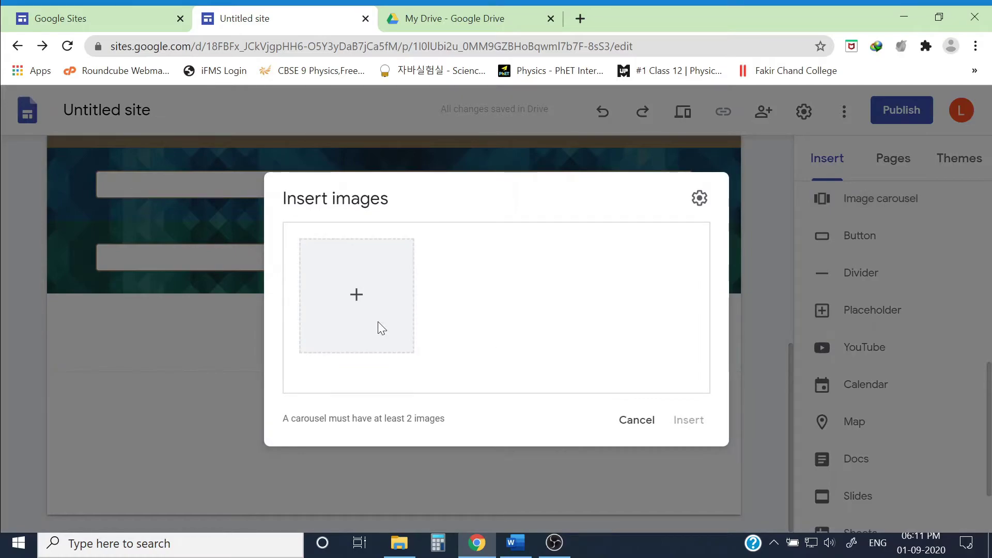
left_click(354, 298)
left_click(381, 362)
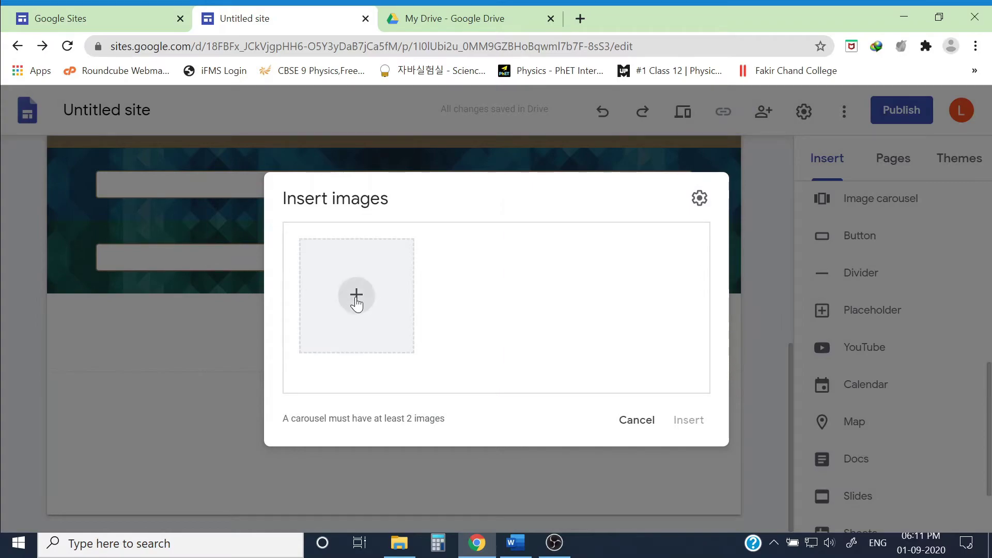
left_click(357, 300)
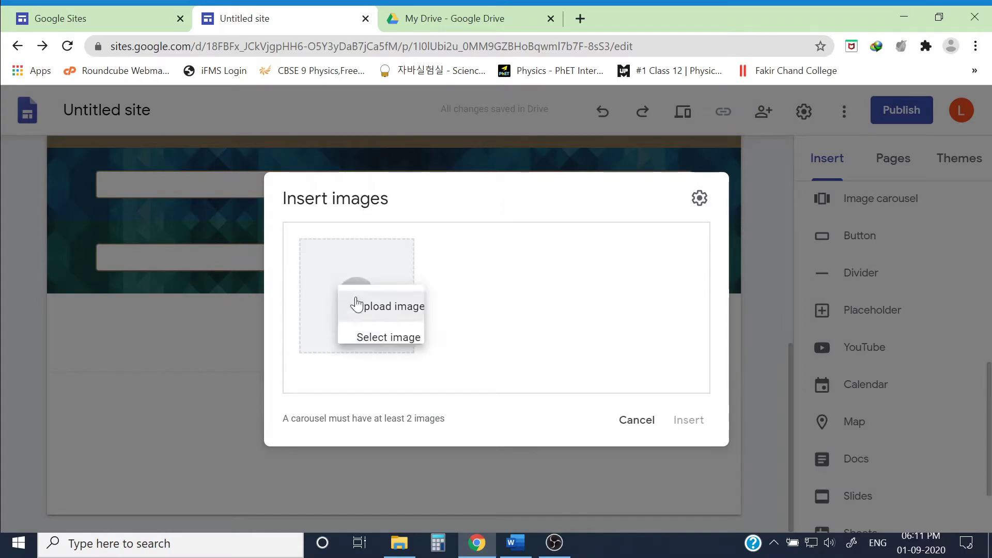
left_click(465, 323)
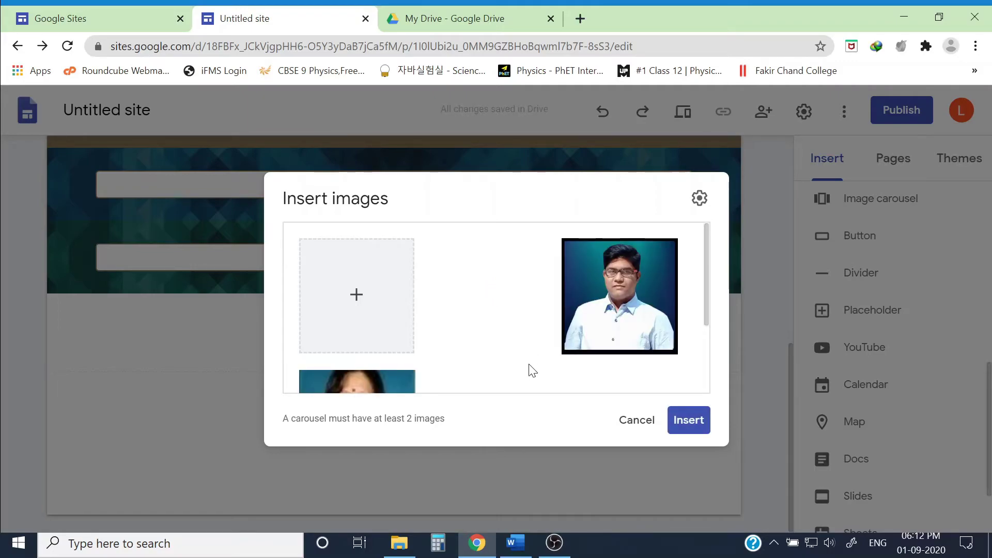
scroll(519, 372, "down", 2)
scroll(516, 370, "up", 2)
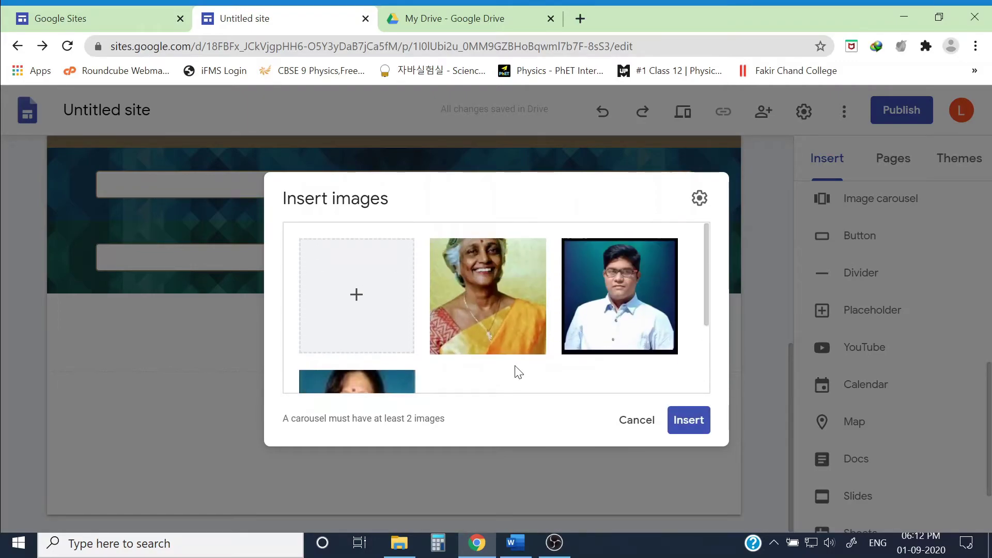
mouse_move(467, 317)
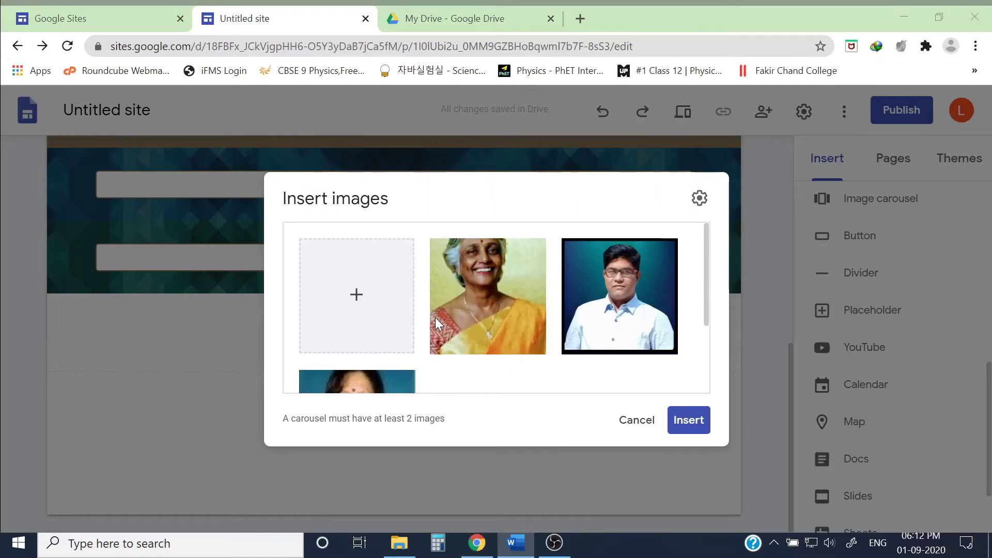
Step: Caption the man's photo with the pasted speaker details and insert the carousel
left_click(650, 302)
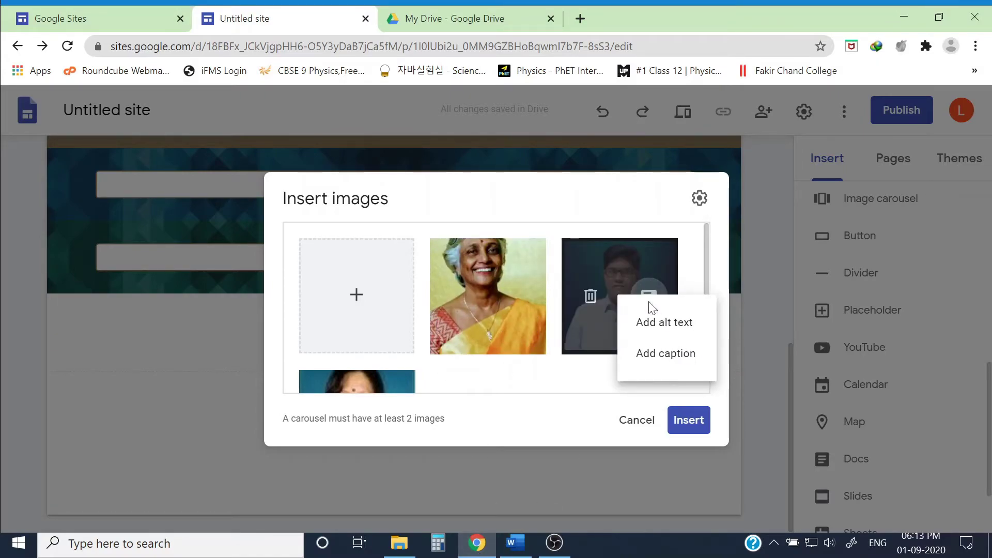
left_click(650, 373)
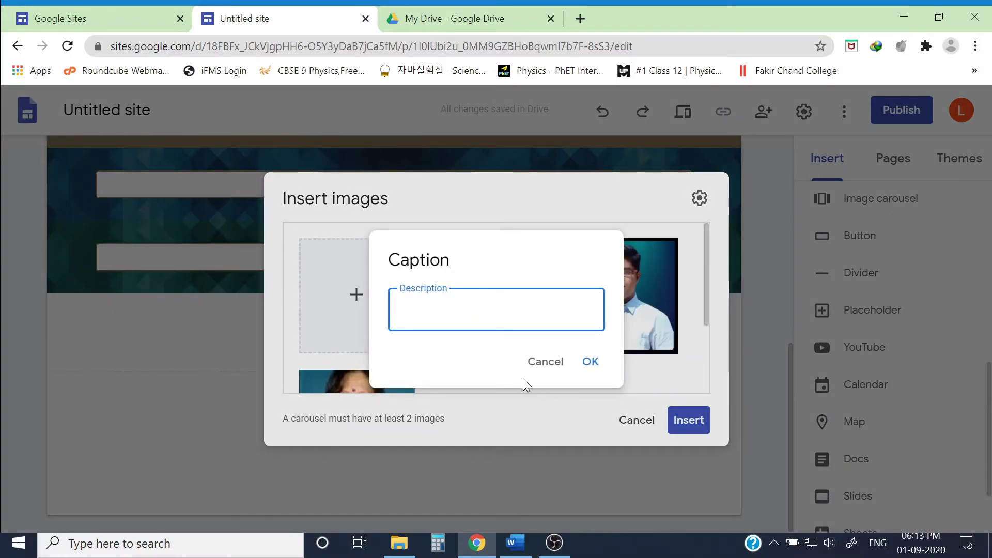
key("ctrl+v")
left_click(590, 361)
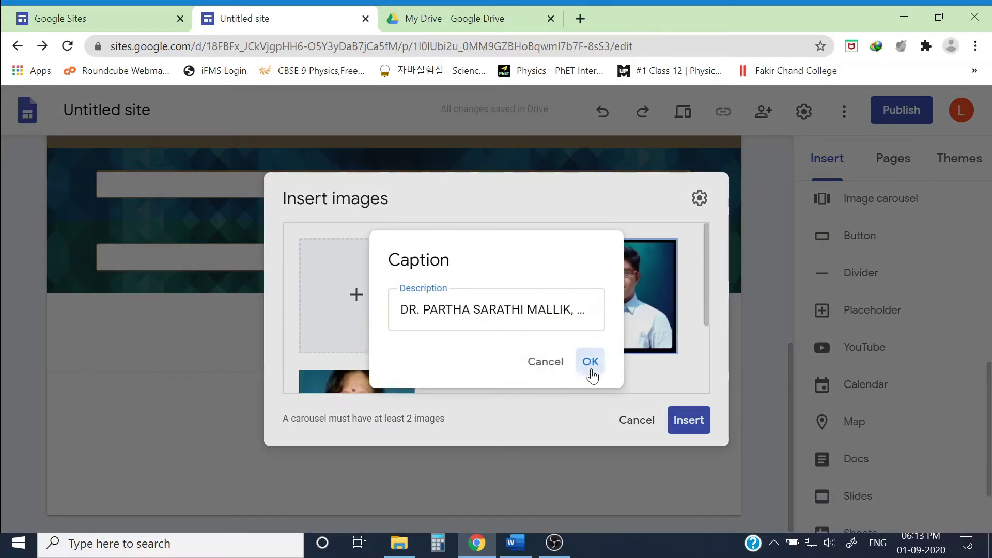
left_click(679, 429)
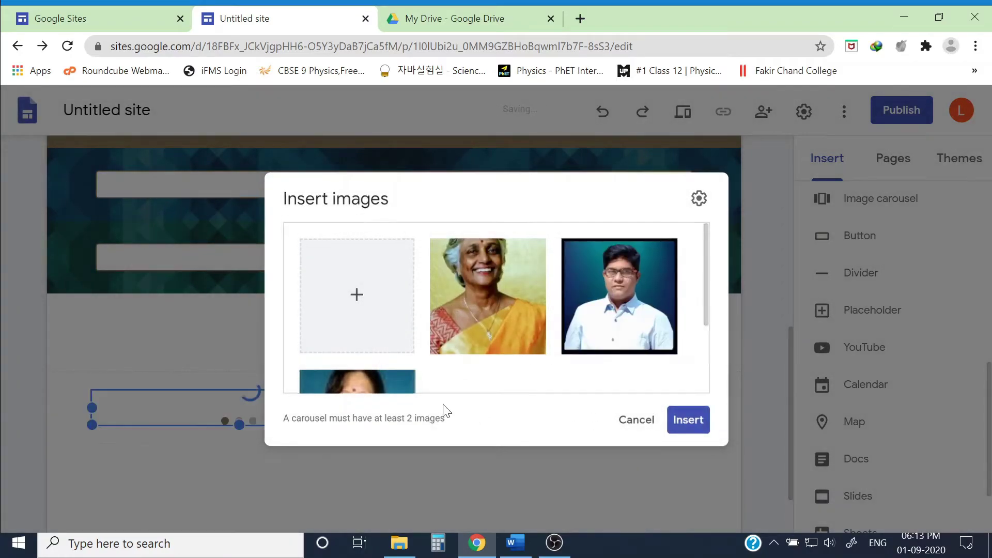
Step: In the preview, step through all three resource-person photos using the carousel's next and previous arrows
scroll(445, 409, "down", 1)
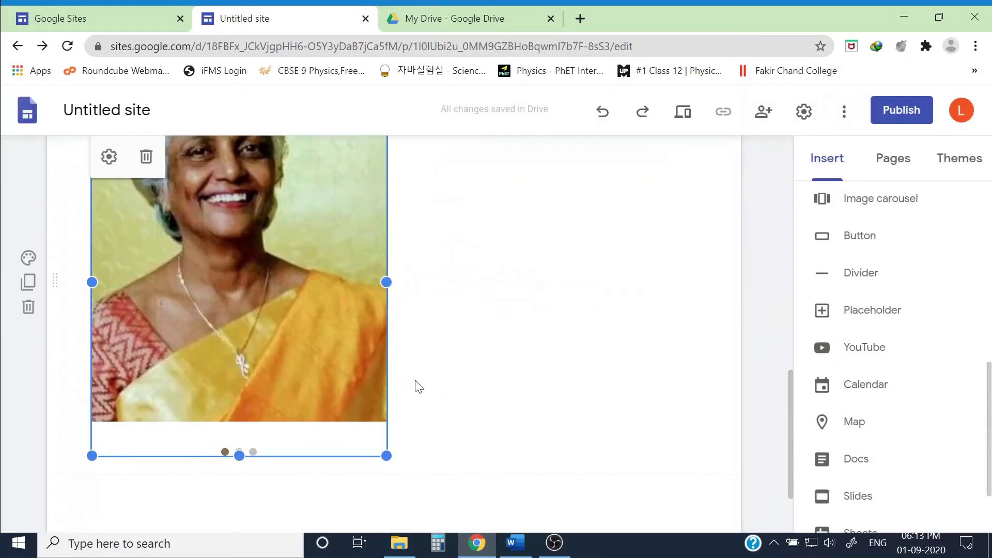
scroll(531, 380, "up", 15)
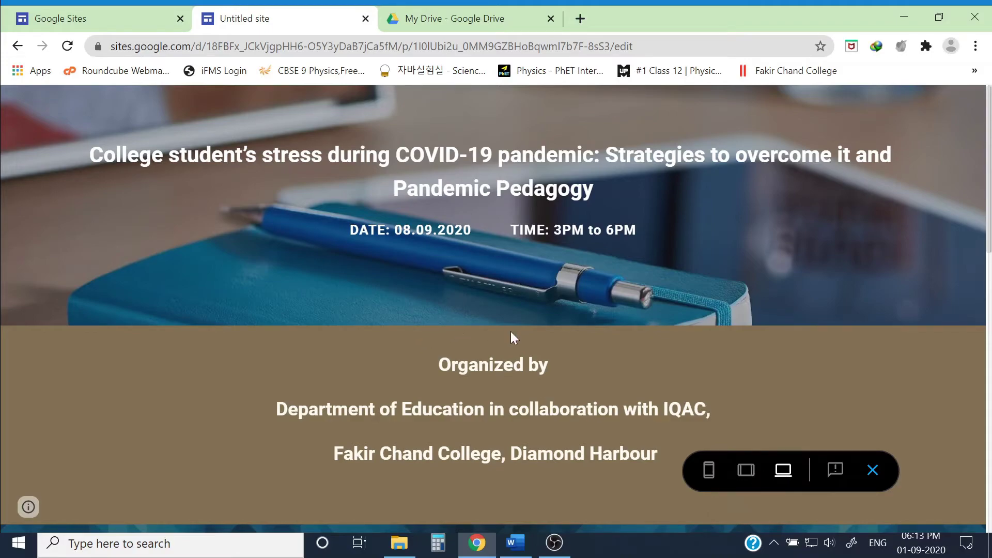
scroll(488, 293, "down", 3)
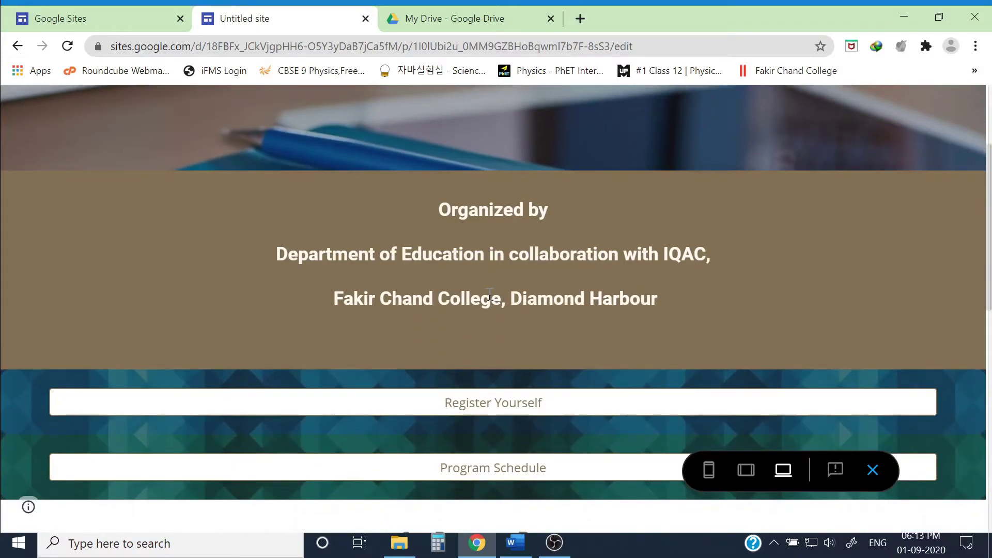
scroll(490, 295, "down", 10)
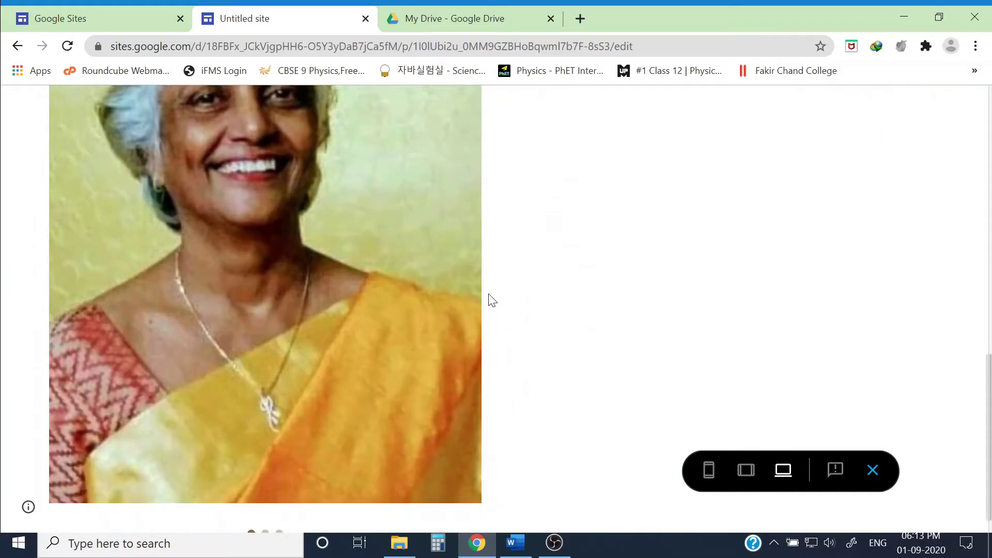
scroll(490, 298, "down", 1)
scroll(338, 342, "up", 4)
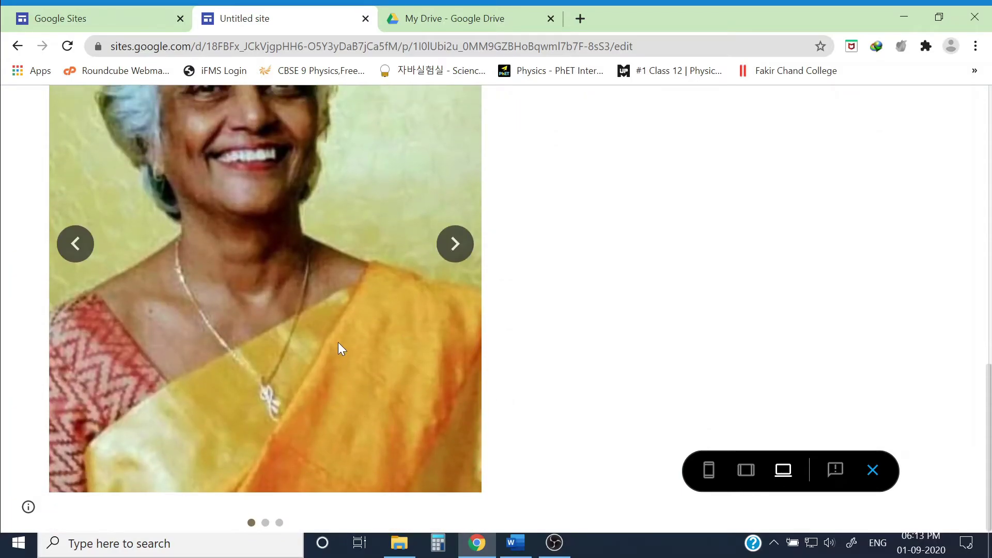
scroll(332, 327, "down", 3)
left_click(456, 311)
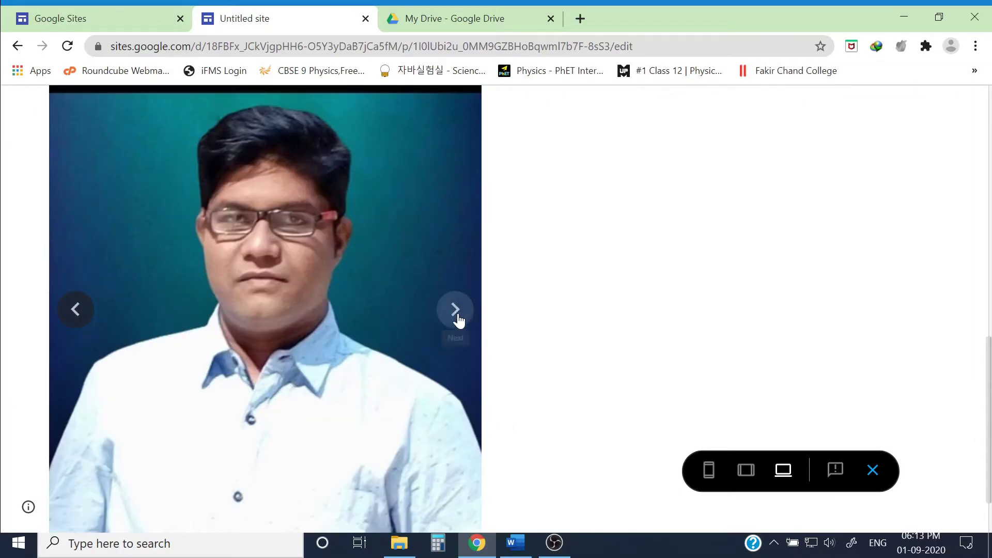
scroll(511, 317, "down", 2)
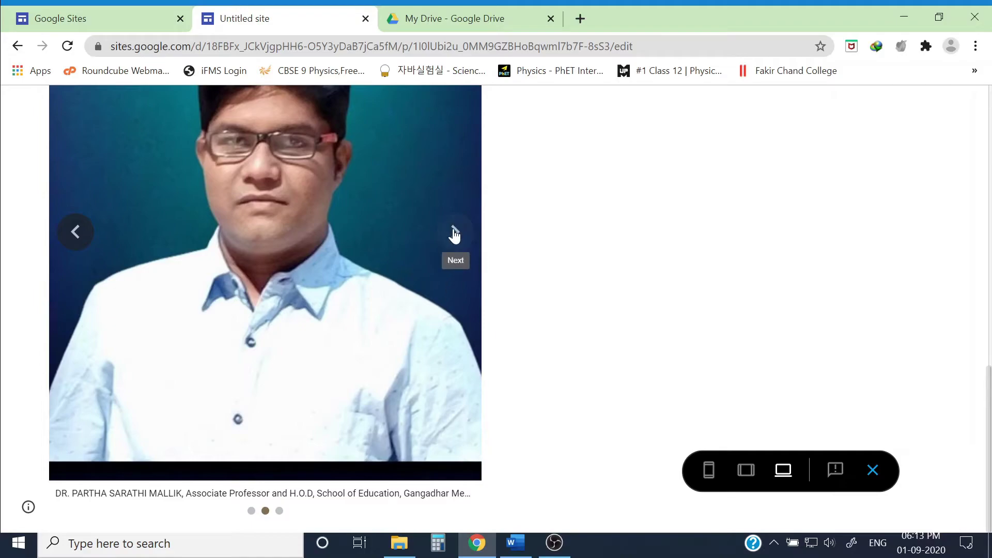
left_click(72, 234)
scroll(280, 332, "up", 6)
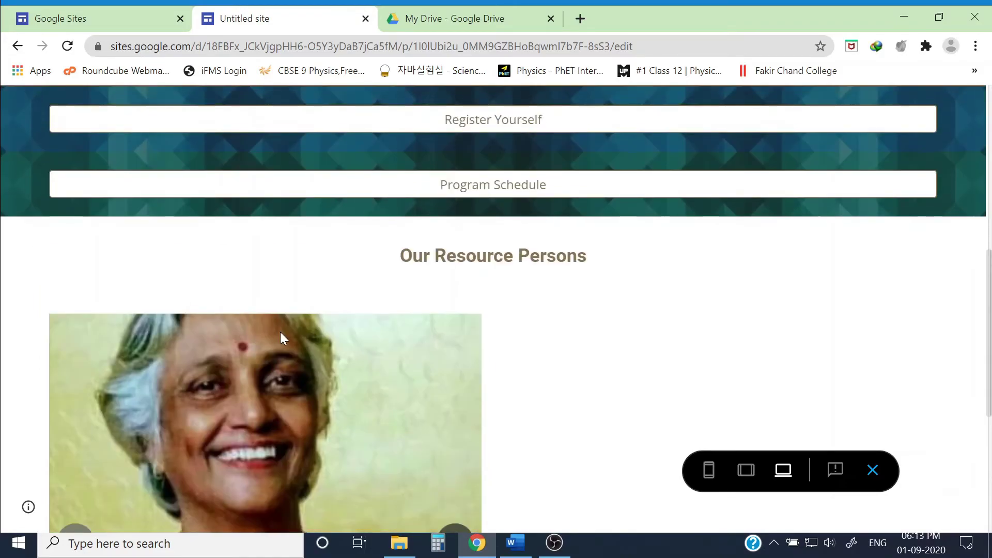
scroll(272, 332, "down", 6)
left_click(455, 231)
left_click(455, 234)
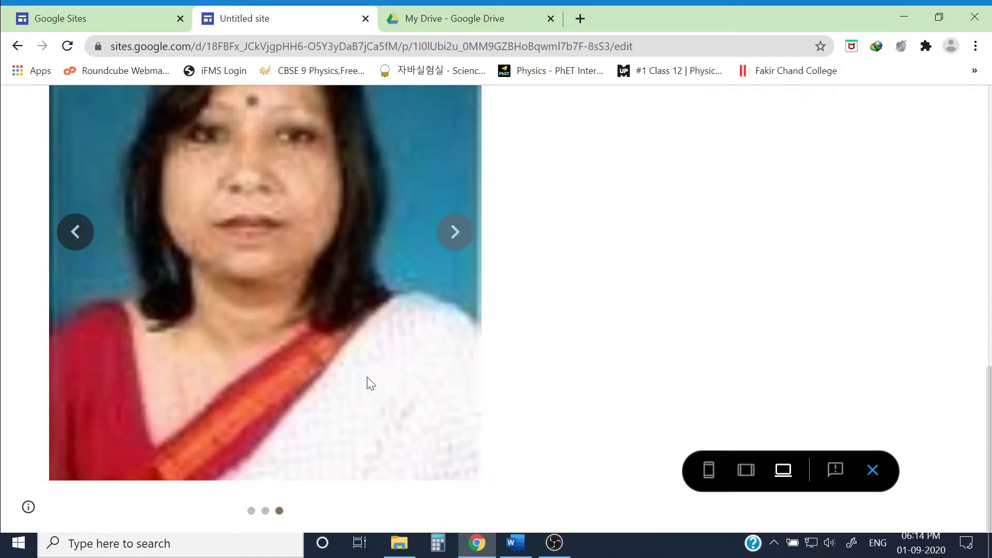
scroll(356, 382, "up", 15)
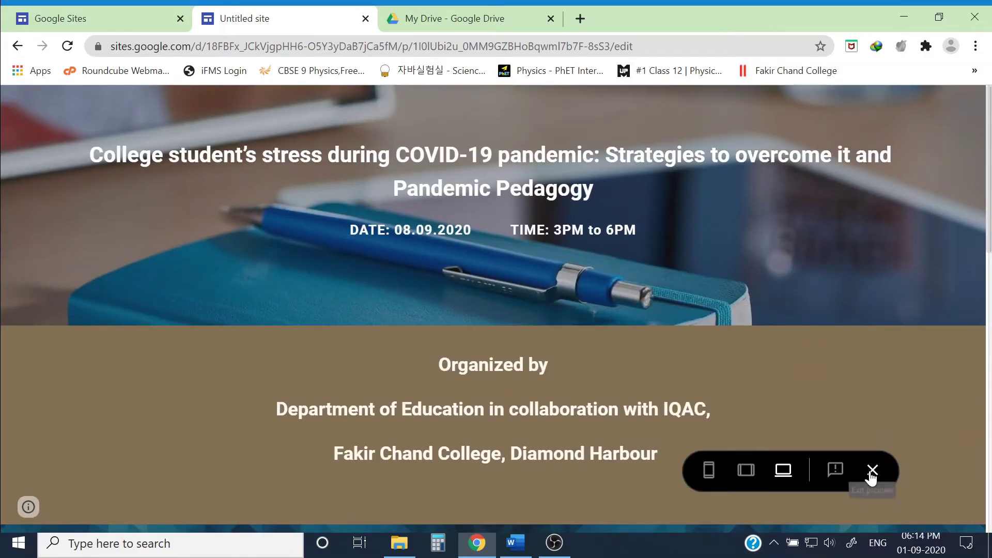
Step: Exit the preview and drag the image carousel into place in the Resource Persons section
left_click(873, 470)
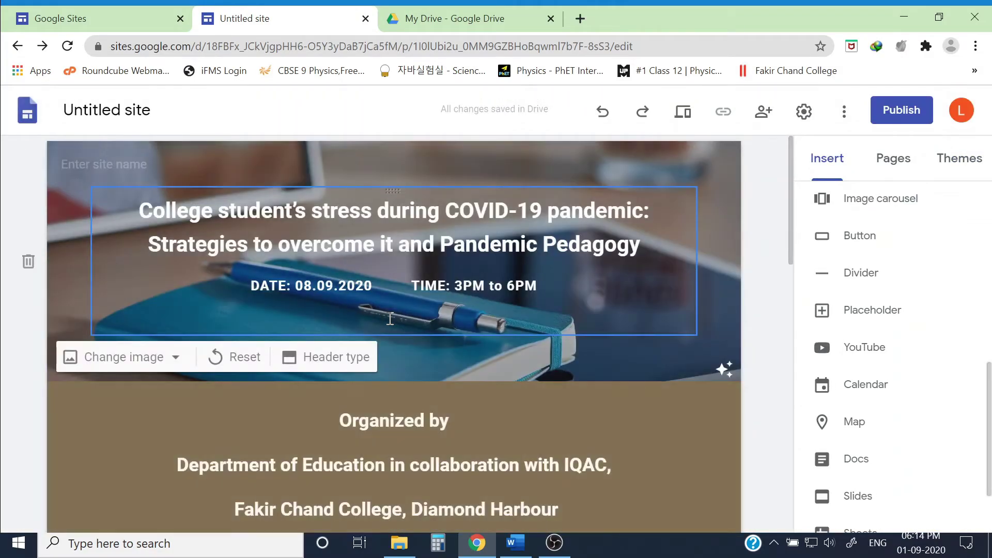
scroll(390, 317, "down", 15)
left_click(308, 310)
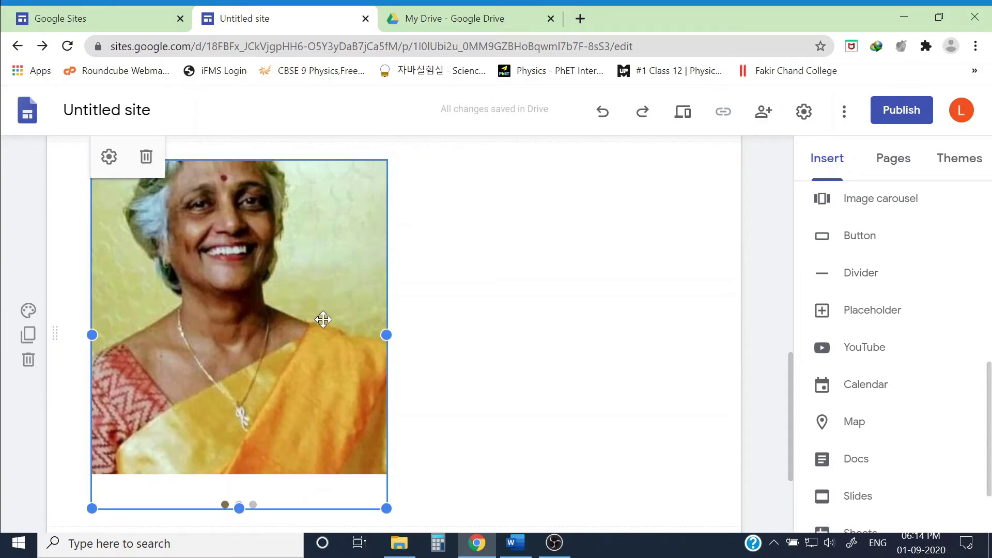
left_click_drag(266, 310, 442, 303)
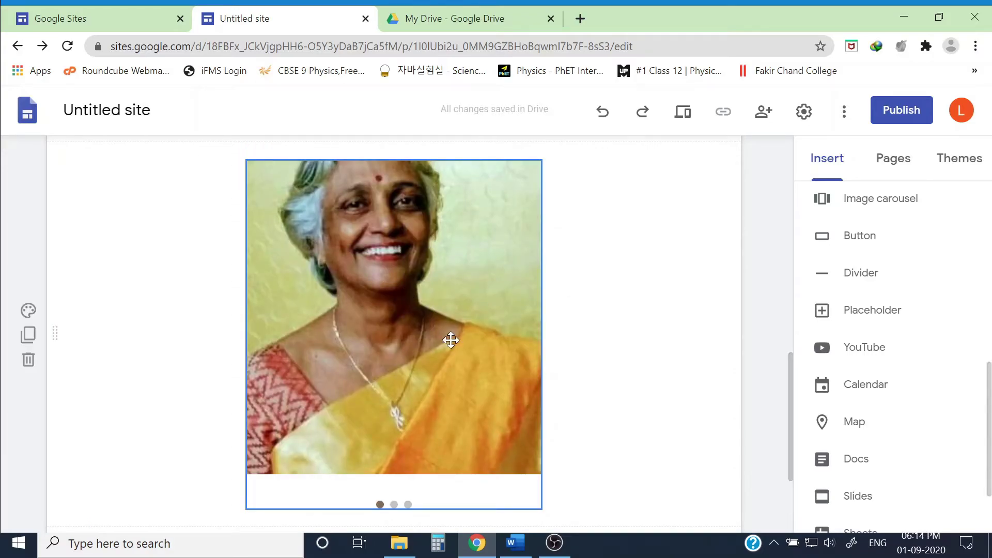
Step: Scroll back up to the page header
scroll(484, 358, "up", 9)
scroll(484, 359, "up", 4)
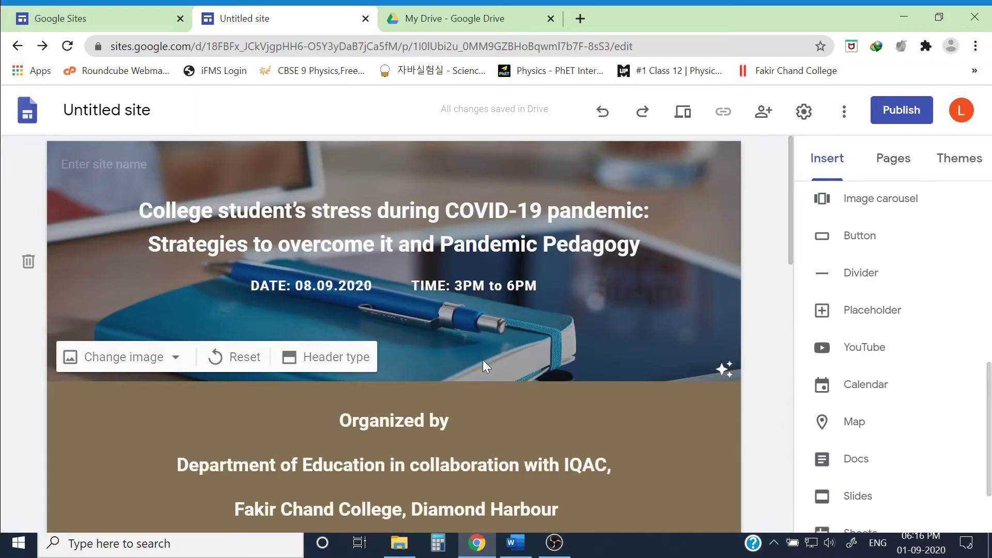
scroll(484, 361, "down", 13)
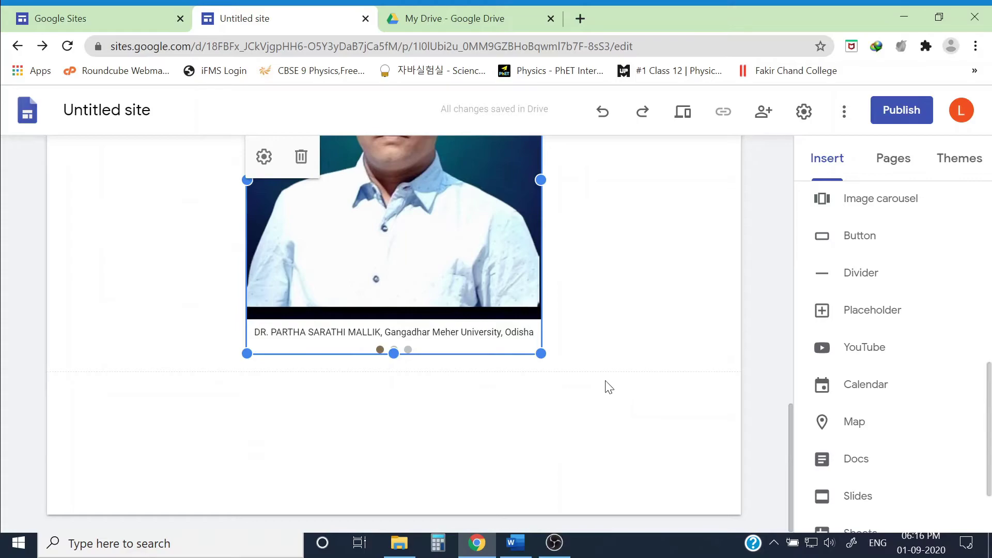
scroll(662, 372, "up", 13)
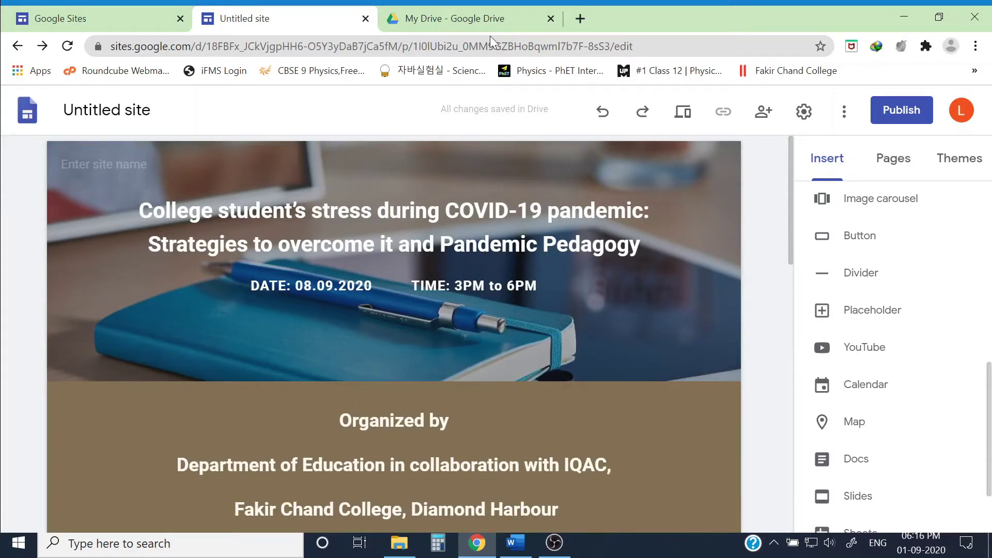
Step: Name the site FCCEDU and upload the college logo into the site header
left_click(160, 168)
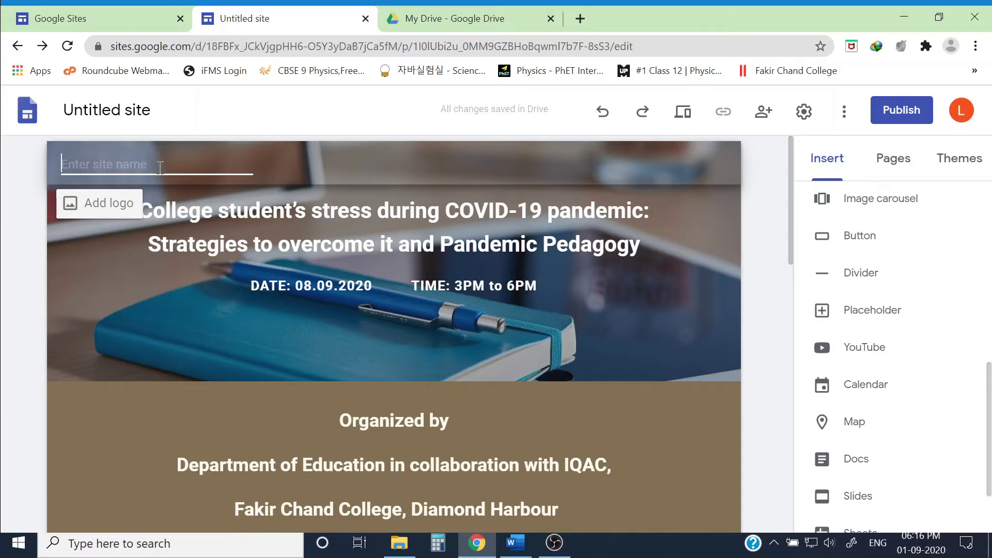
type("FCCEDU")
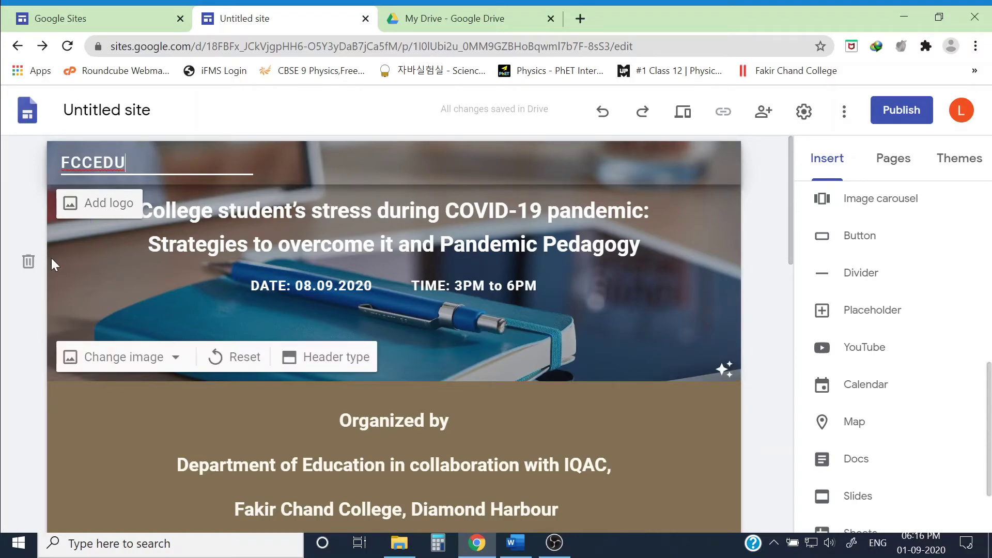
left_click(97, 205)
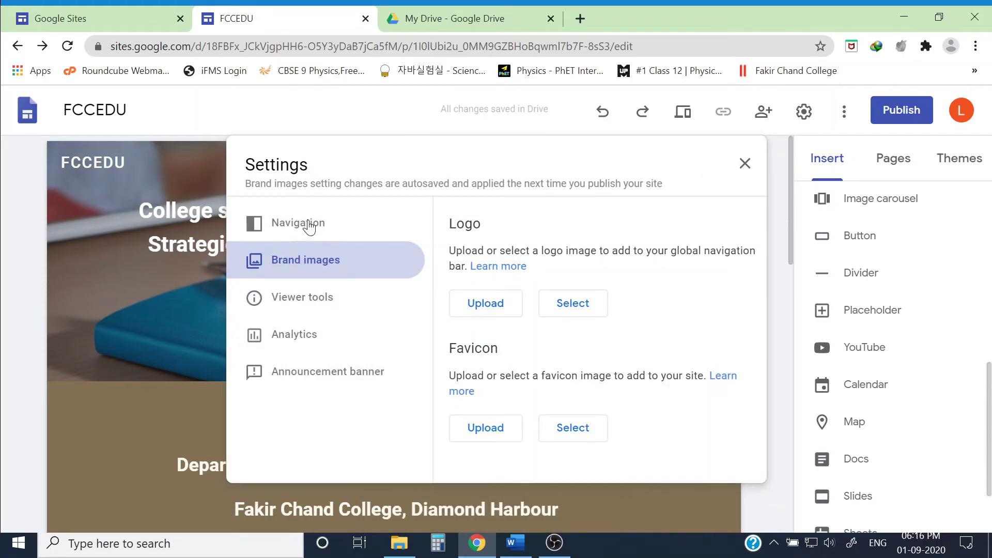
left_click(478, 310)
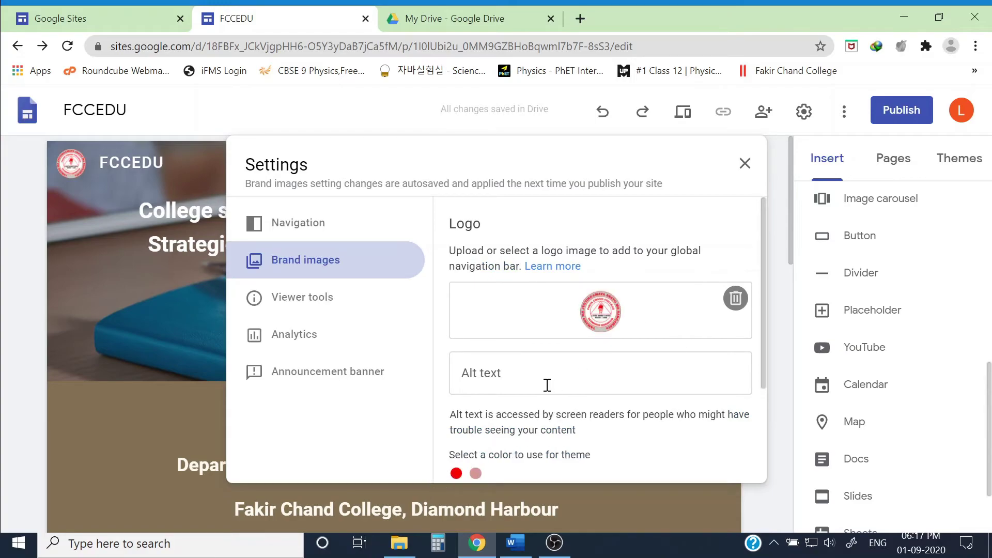
scroll(547, 385, "down", 3)
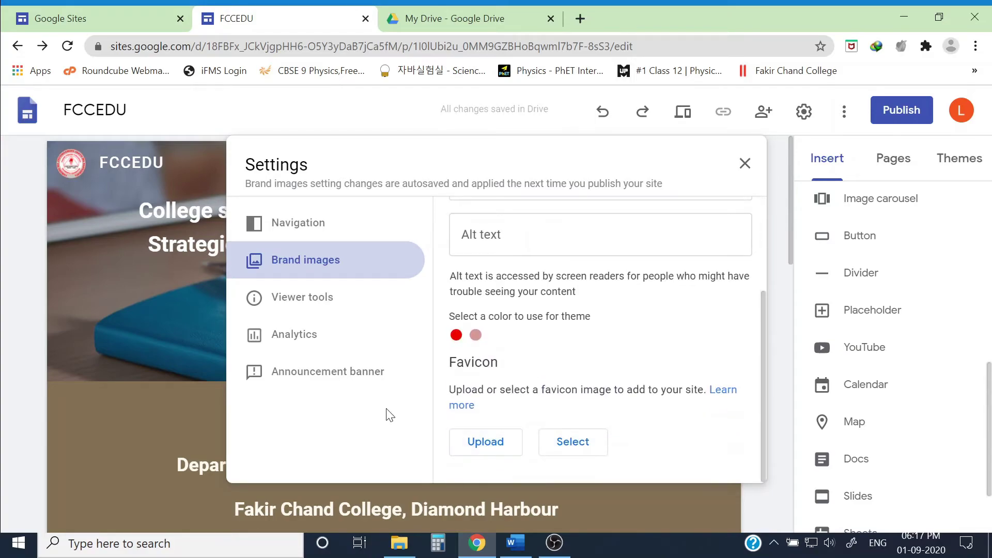
left_click(745, 164)
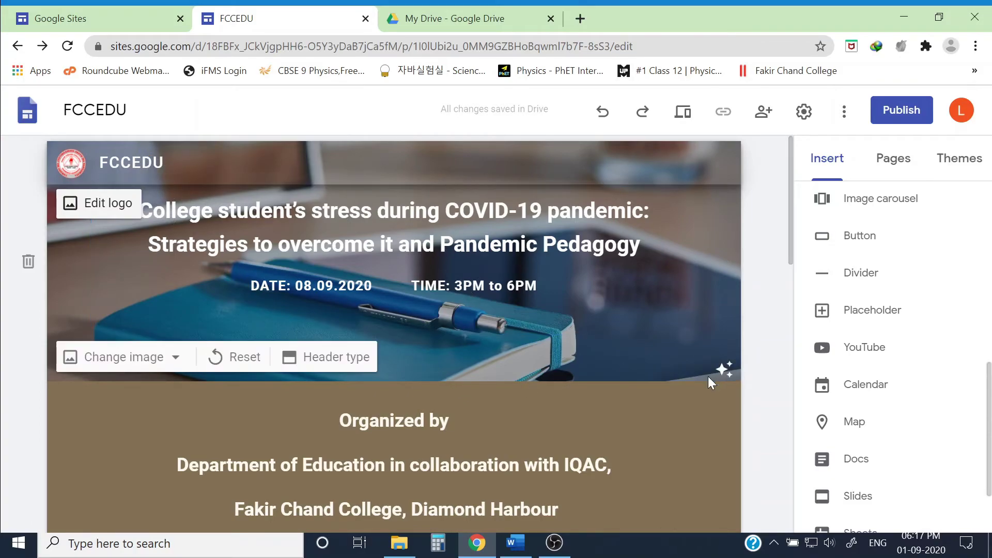
Step: Review the finished page and bring up the Publish dialog with the fccedu web address
scroll(752, 296, "down", 5)
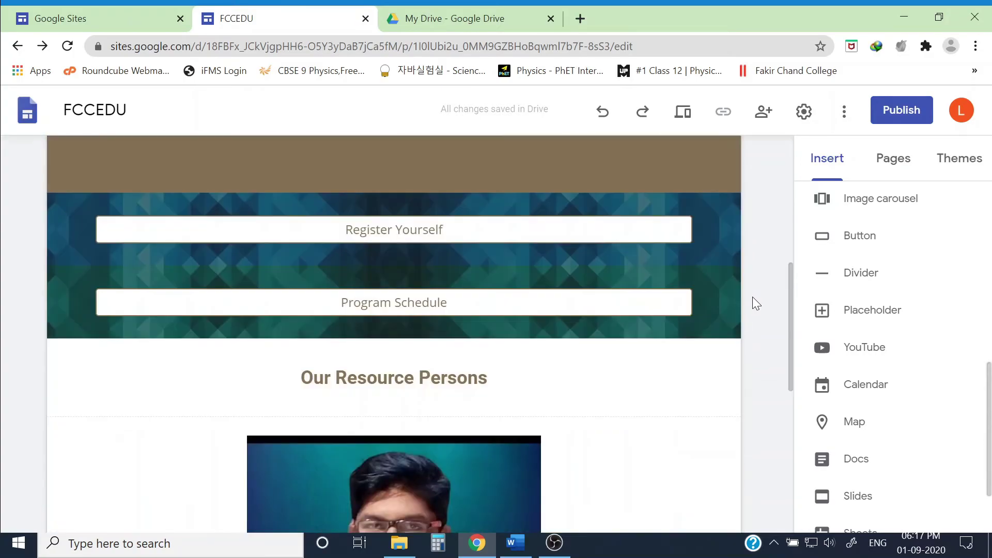
scroll(749, 346, "up", 5)
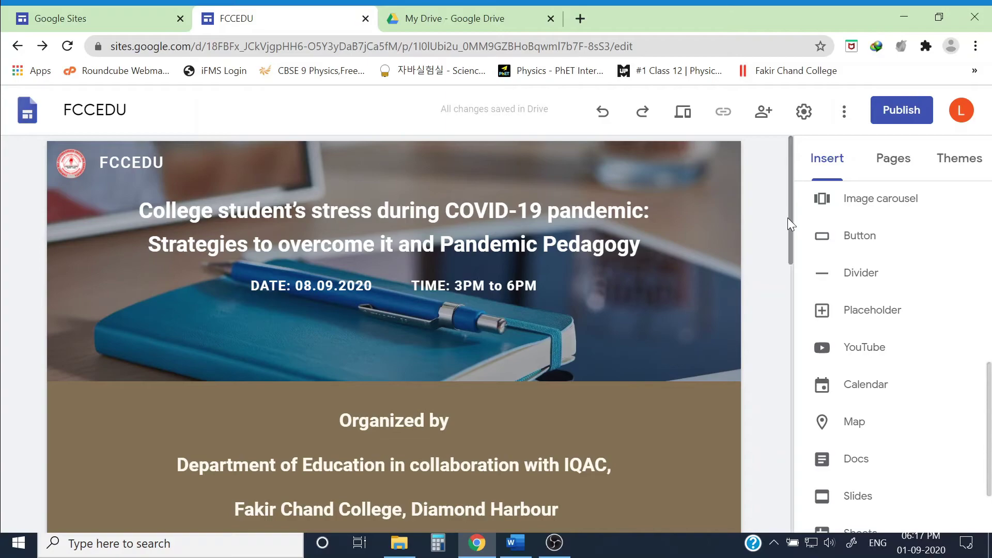
left_click(908, 115)
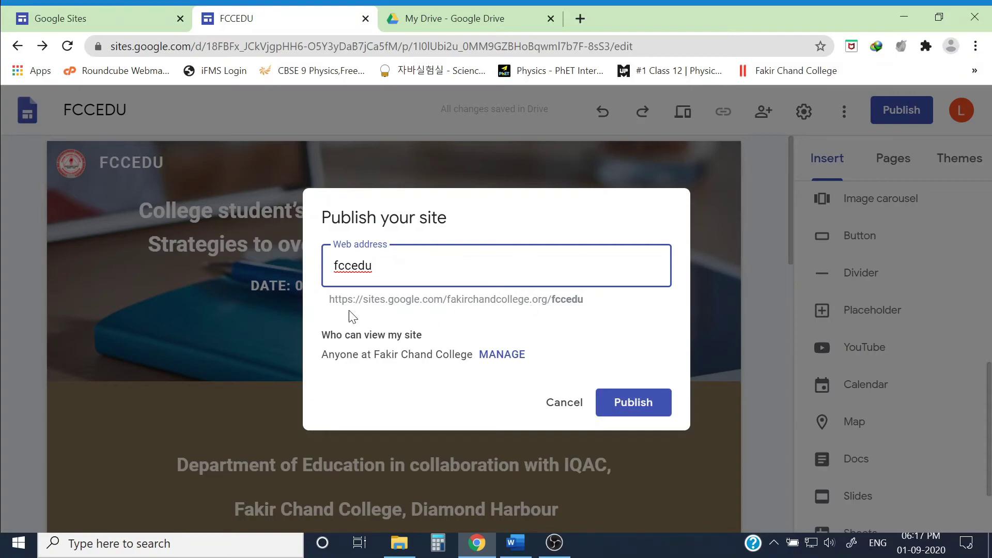
Step: Publish the site so it goes live at sites.google.com/view/fccedu/home
left_click_drag(329, 300, 584, 294)
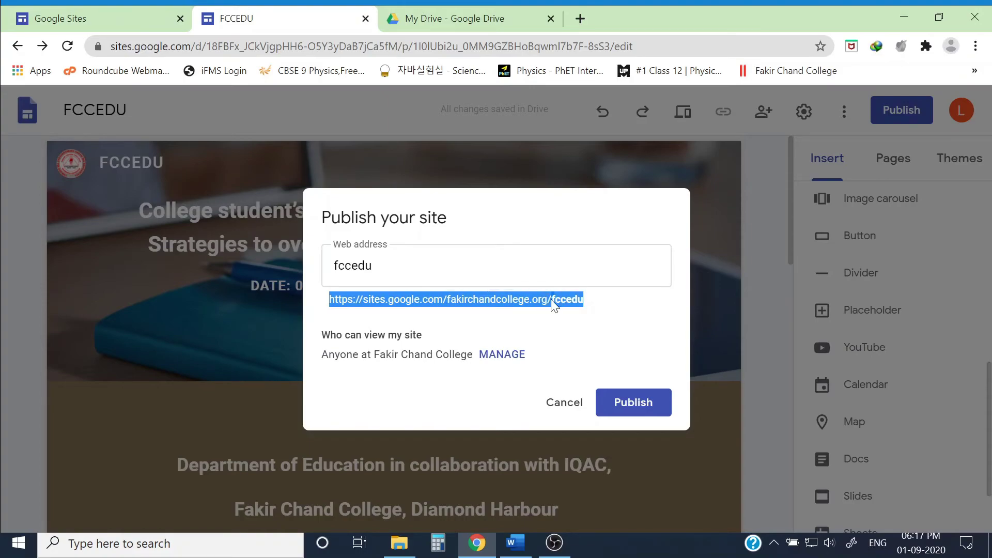
key("alt+Tab")
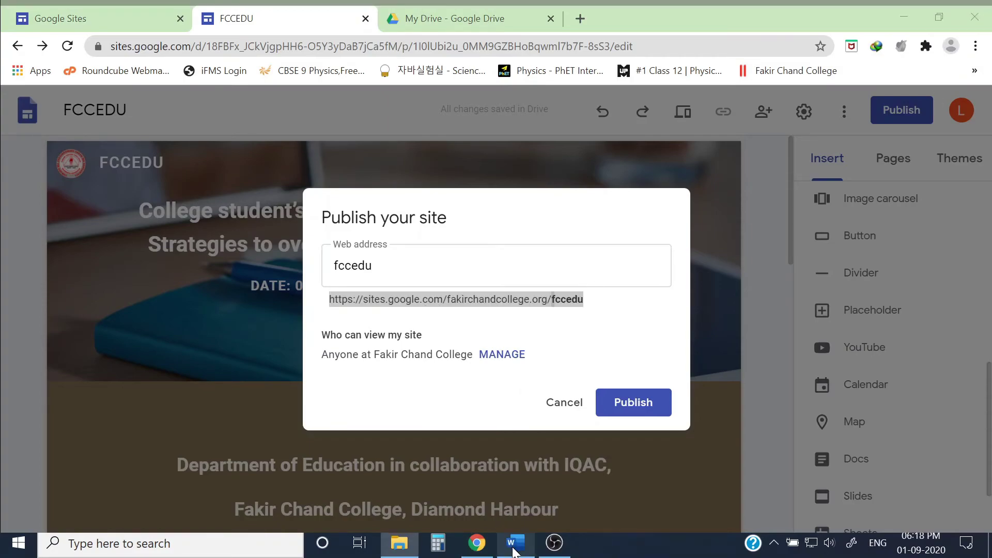
left_click(476, 543)
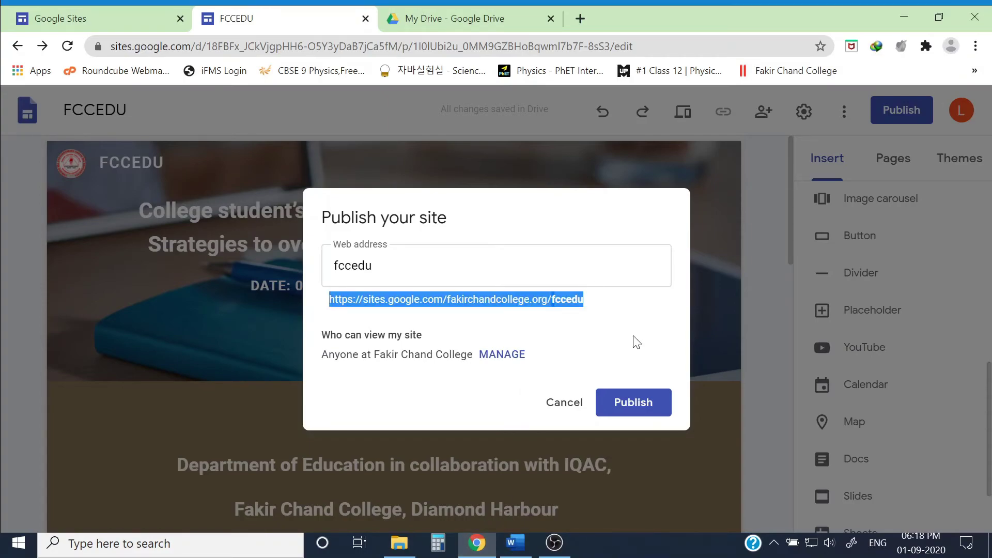
left_click(643, 412)
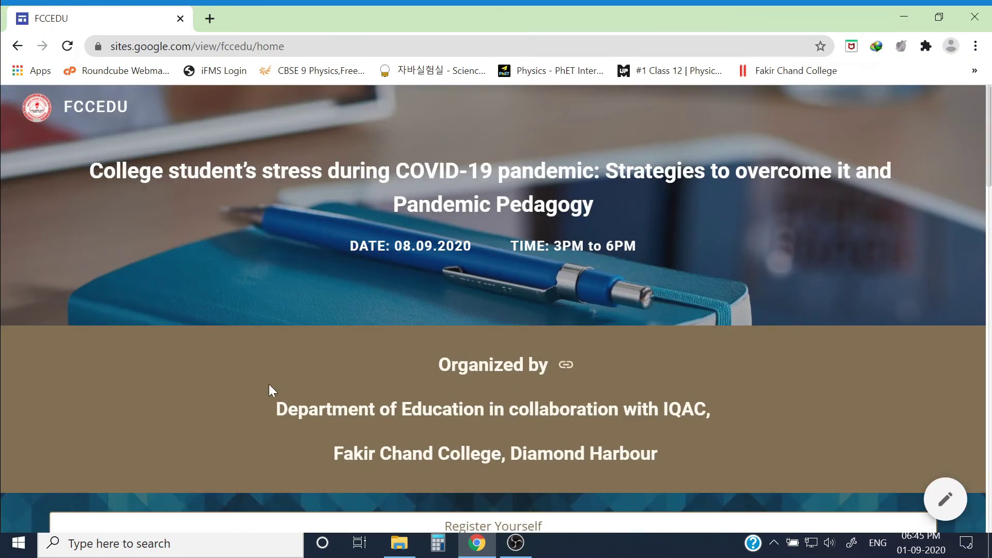
Step: Scroll the live FCCEDU page to reach the Register Yourself button
scroll(404, 197, "down", 7)
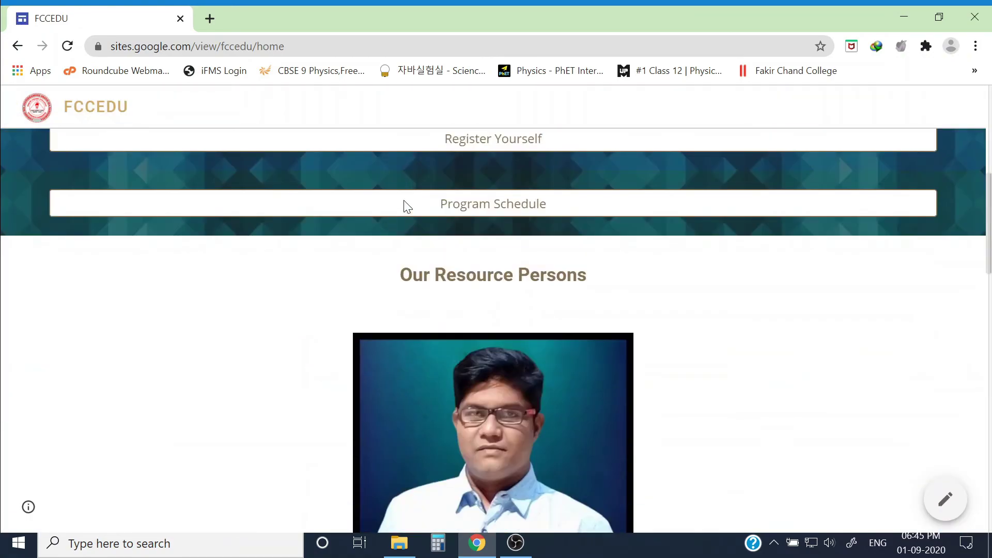
scroll(413, 302, "up", 3)
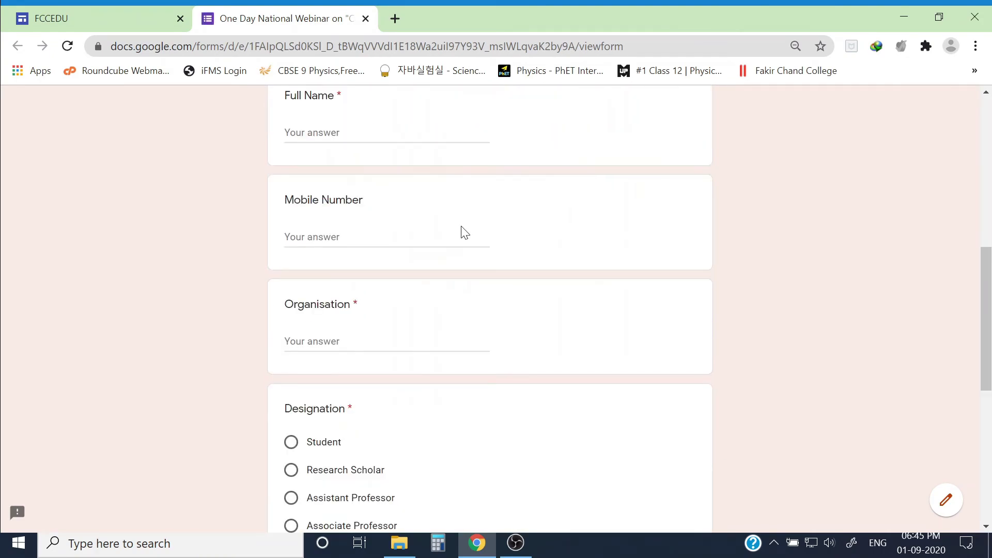
scroll(464, 235, "down", 4)
Step: Check the programme schedule.pdf linked from the live site, then return to the FCCEDU tab
left_click(87, 22)
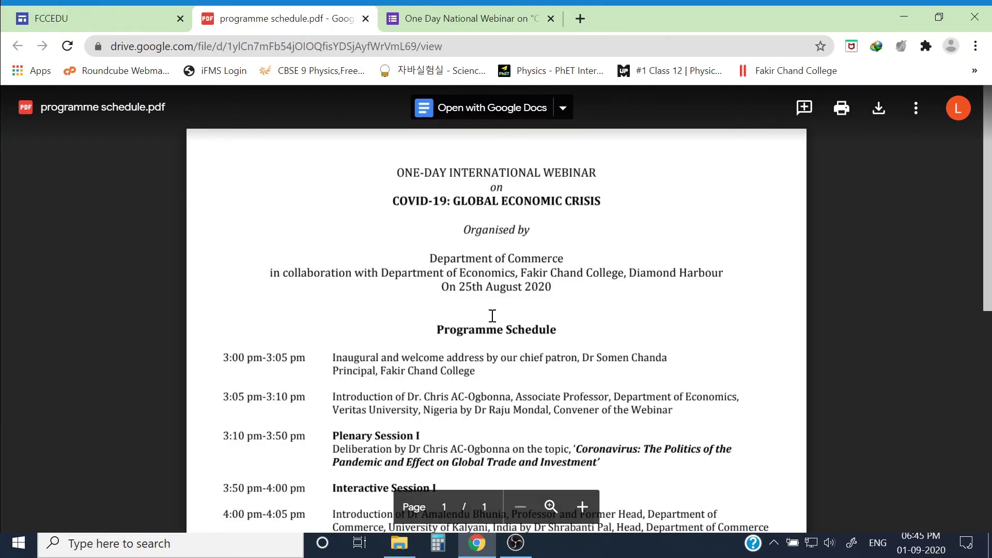
scroll(491, 317, "down", 5)
scroll(491, 318, "down", 4)
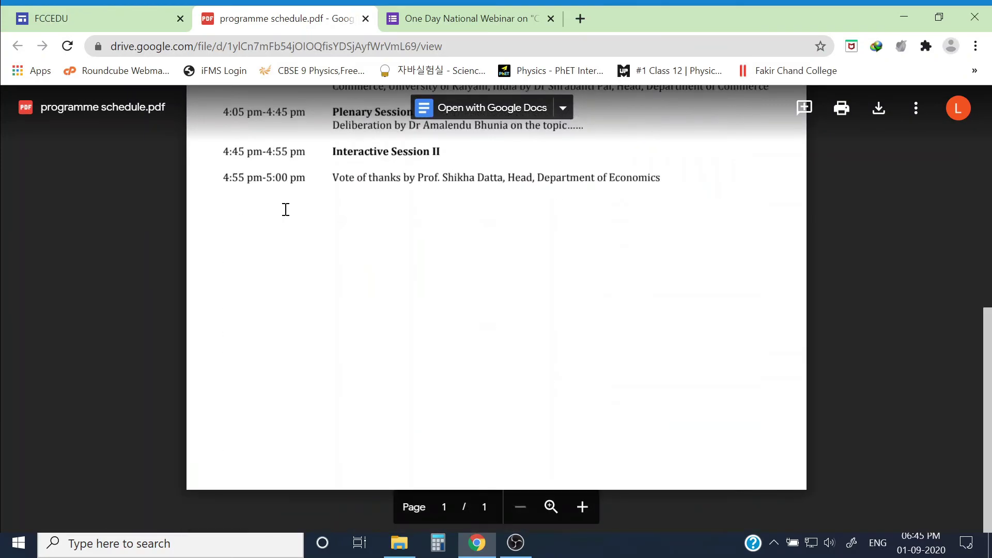
left_click(100, 15)
scroll(337, 341, "down", 10)
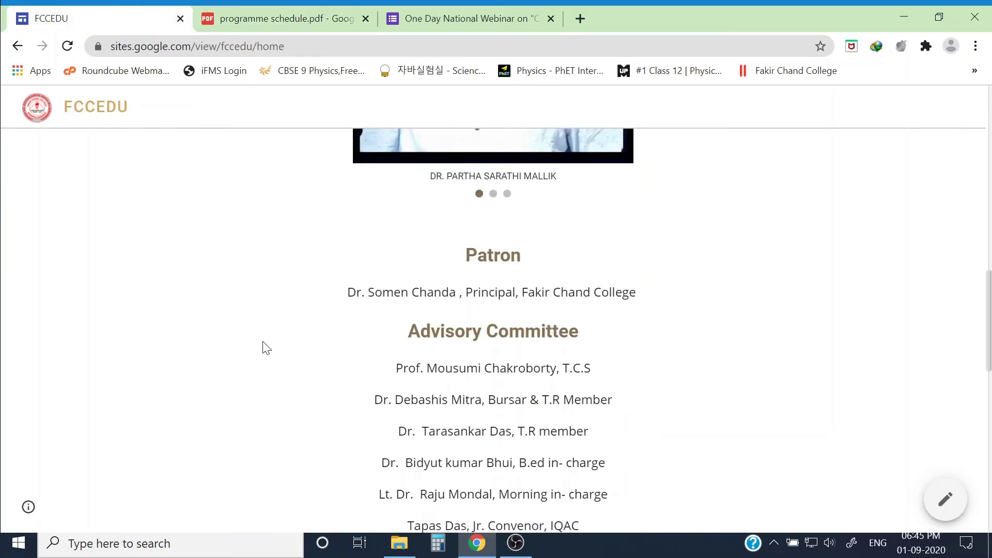
scroll(264, 348, "up", 5)
scroll(647, 211, "down", 2)
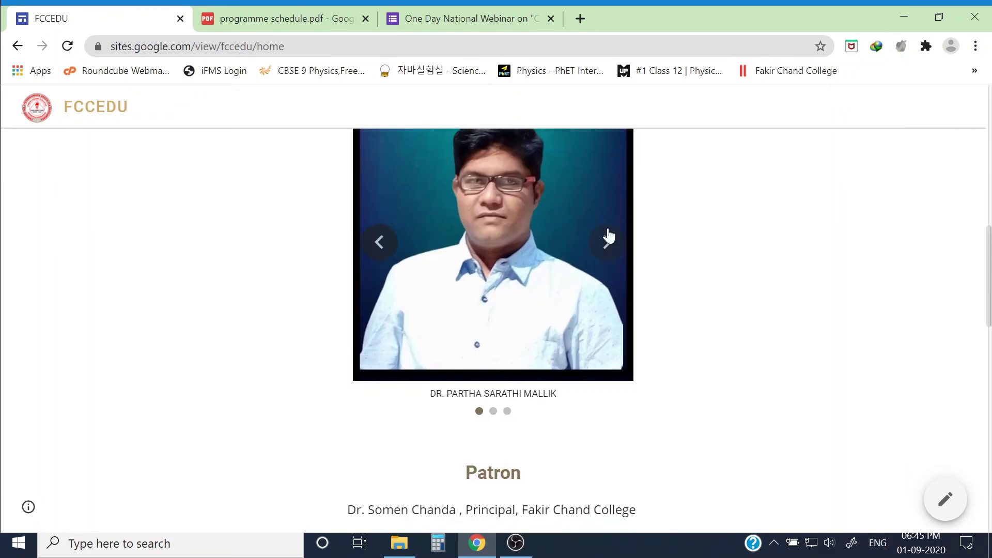
left_click(606, 242)
left_click(606, 242)
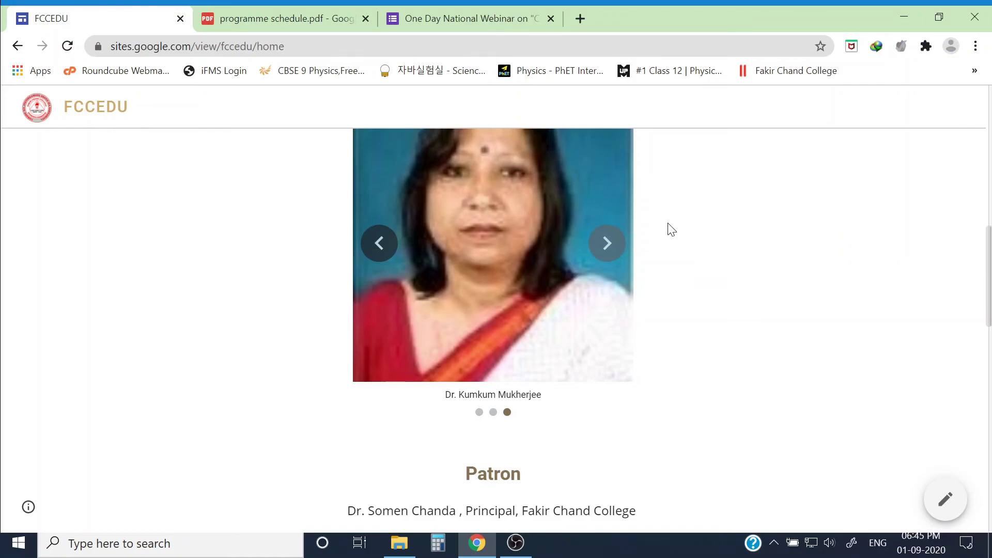
scroll(571, 202, "up", 5)
scroll(497, 215, "up", 6)
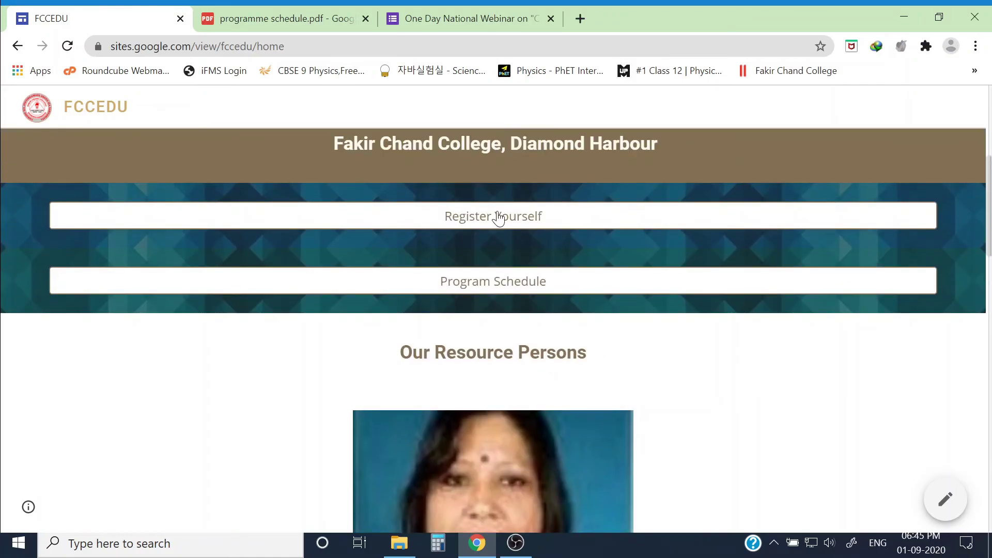